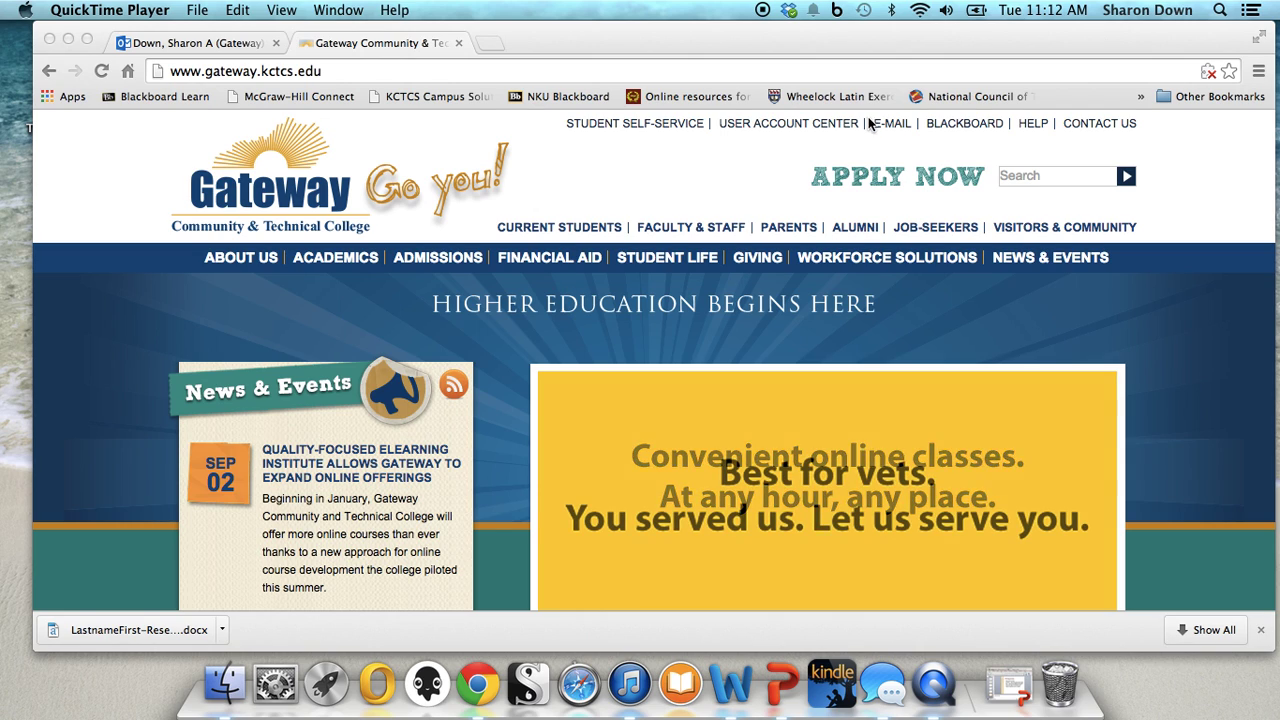
- Open the college e-mail account from the Gateway website and go to its OneDrive for Business documents
left_click(888, 125)
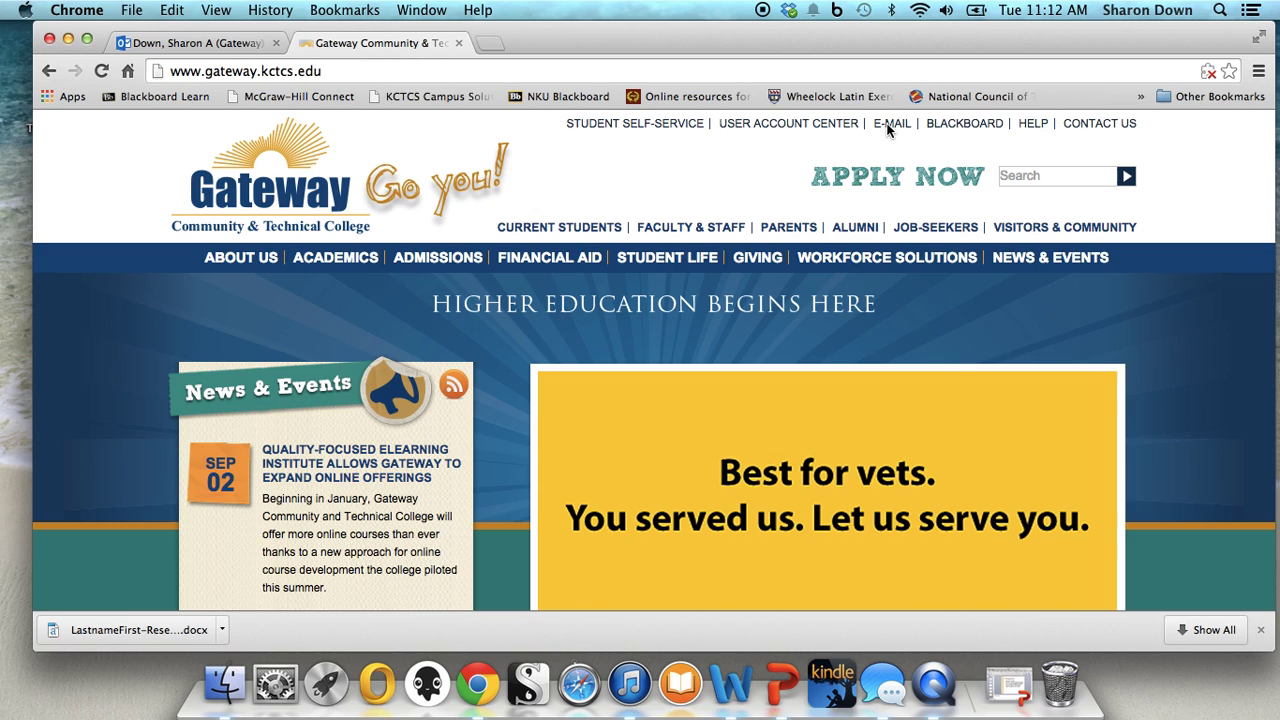
left_click(888, 125)
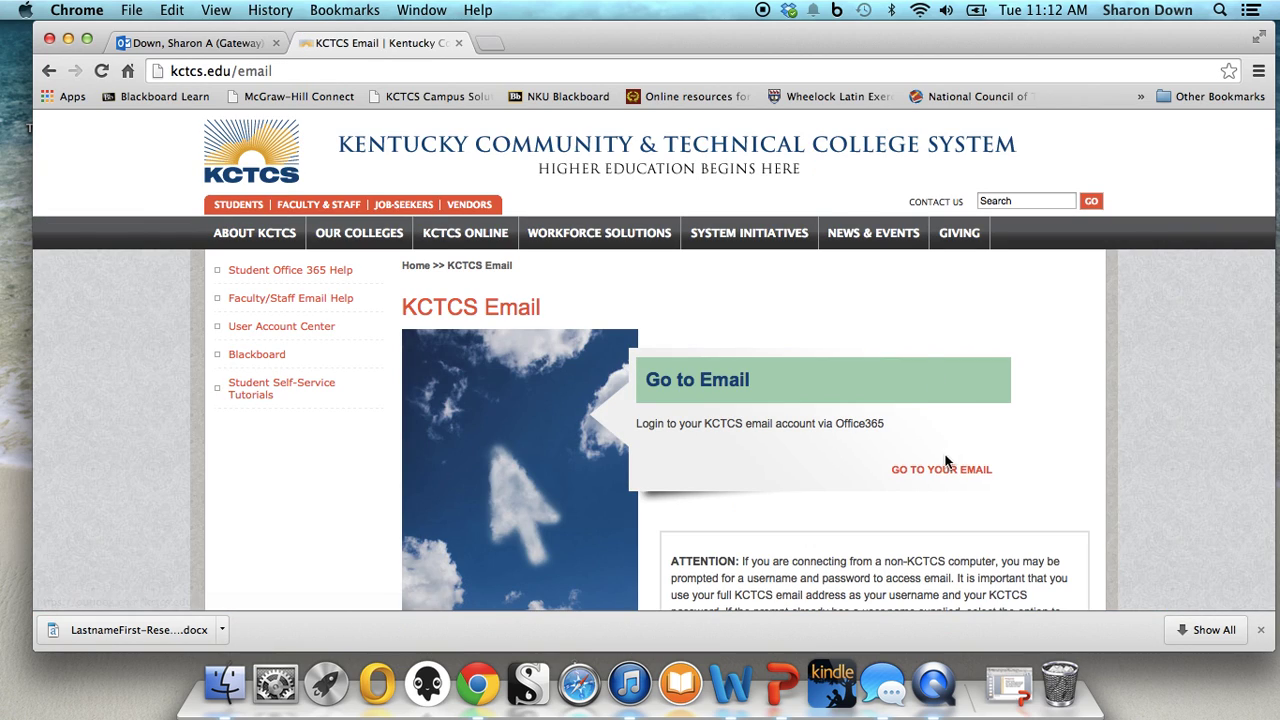
left_click(942, 476)
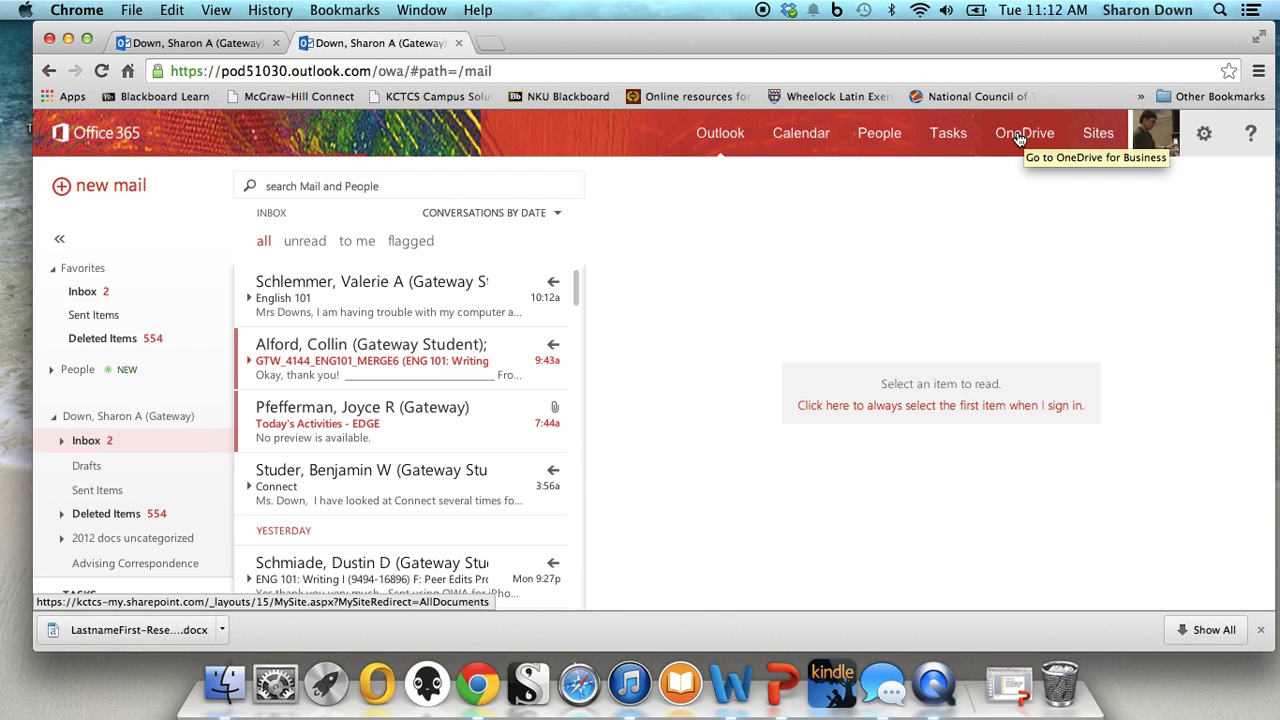
left_click(1019, 139)
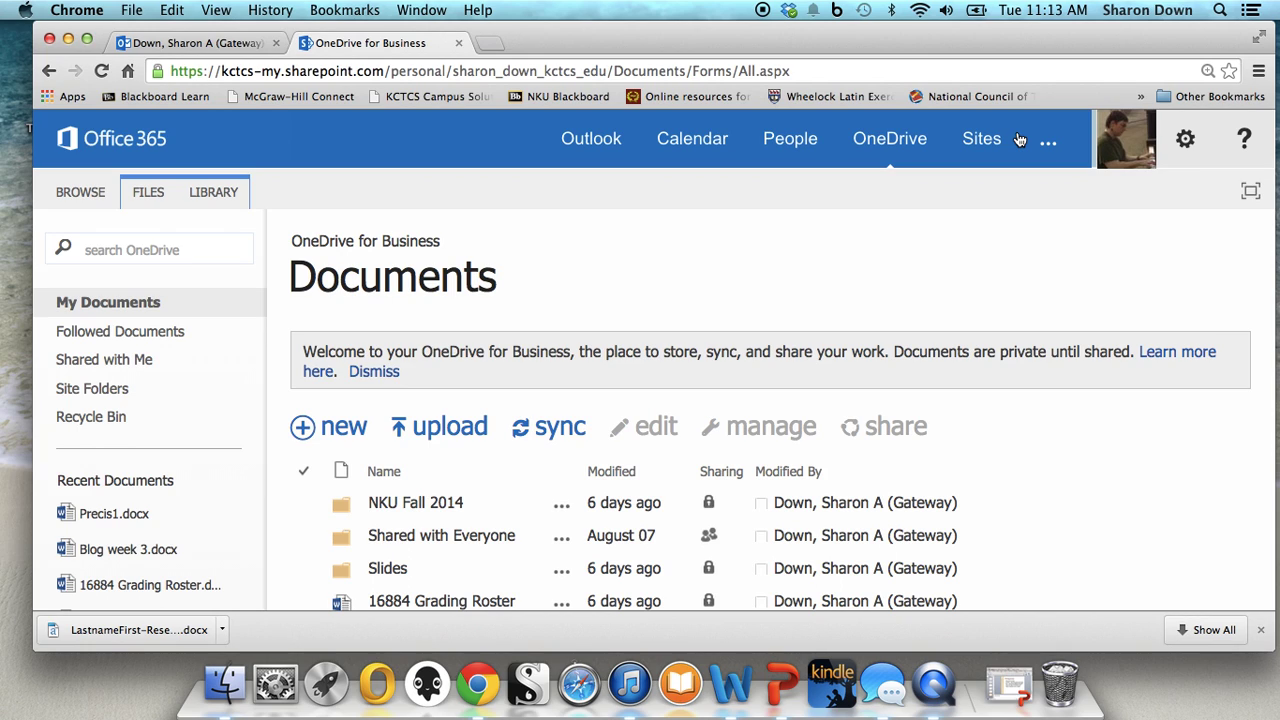
- Upload the file Blog Week 2 NKU.docx from the Desktop folder to the OneDrive documents
left_click(453, 427)
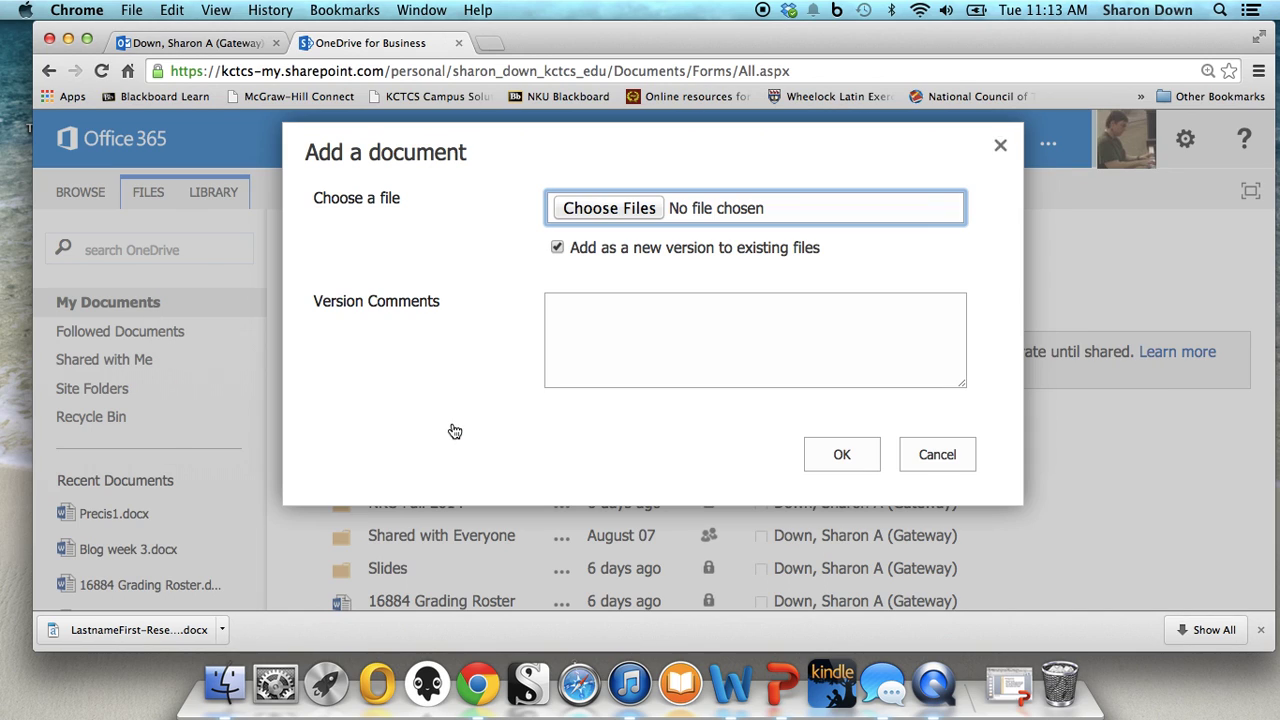
left_click(617, 209)
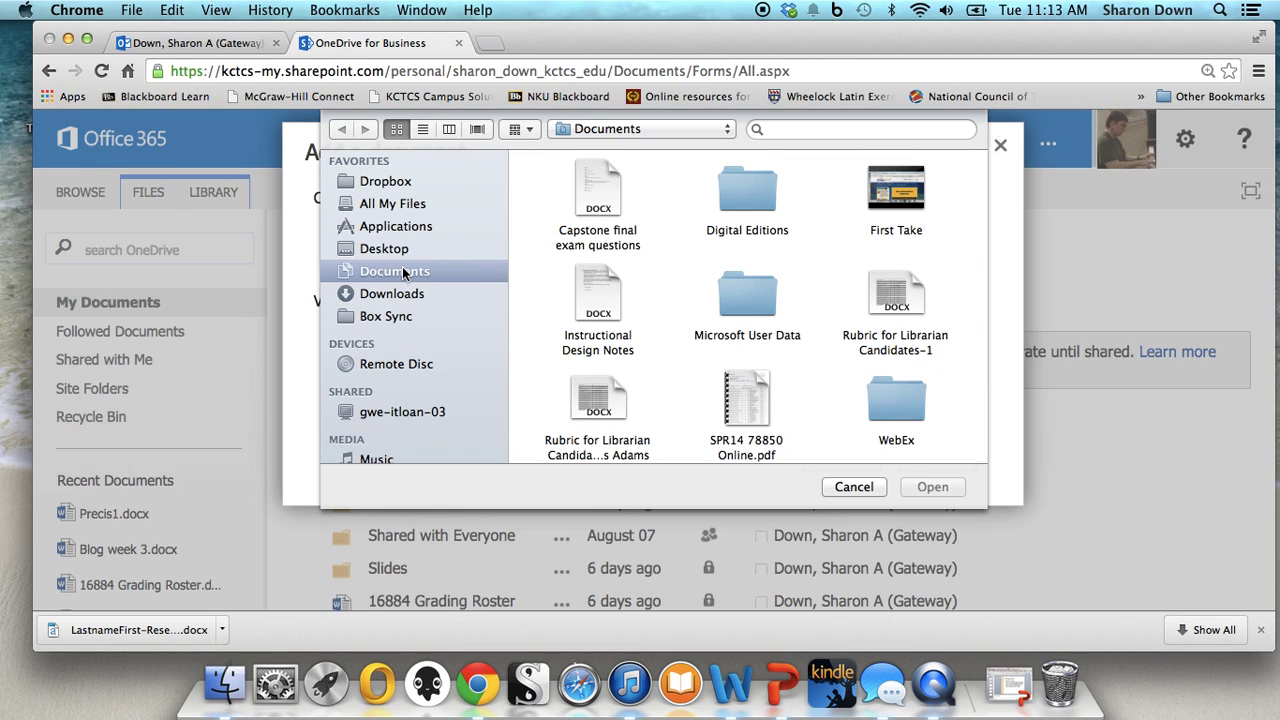
left_click(384, 249)
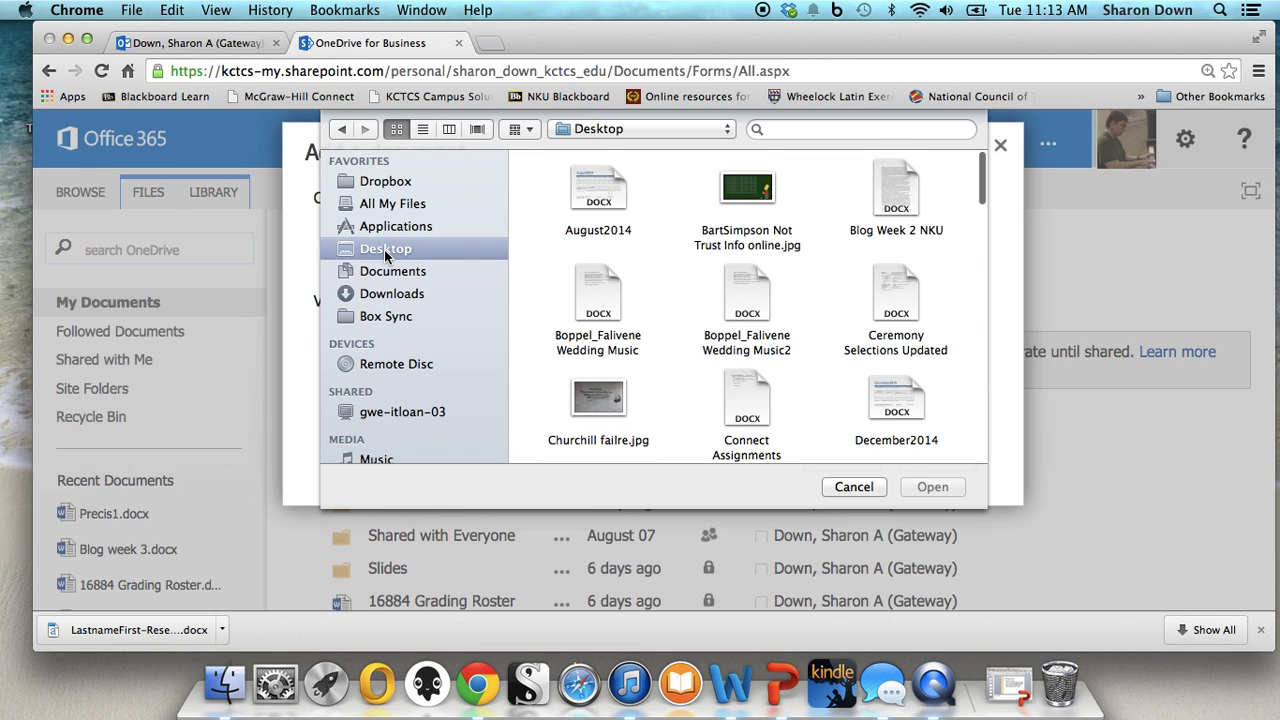
left_click(423, 130)
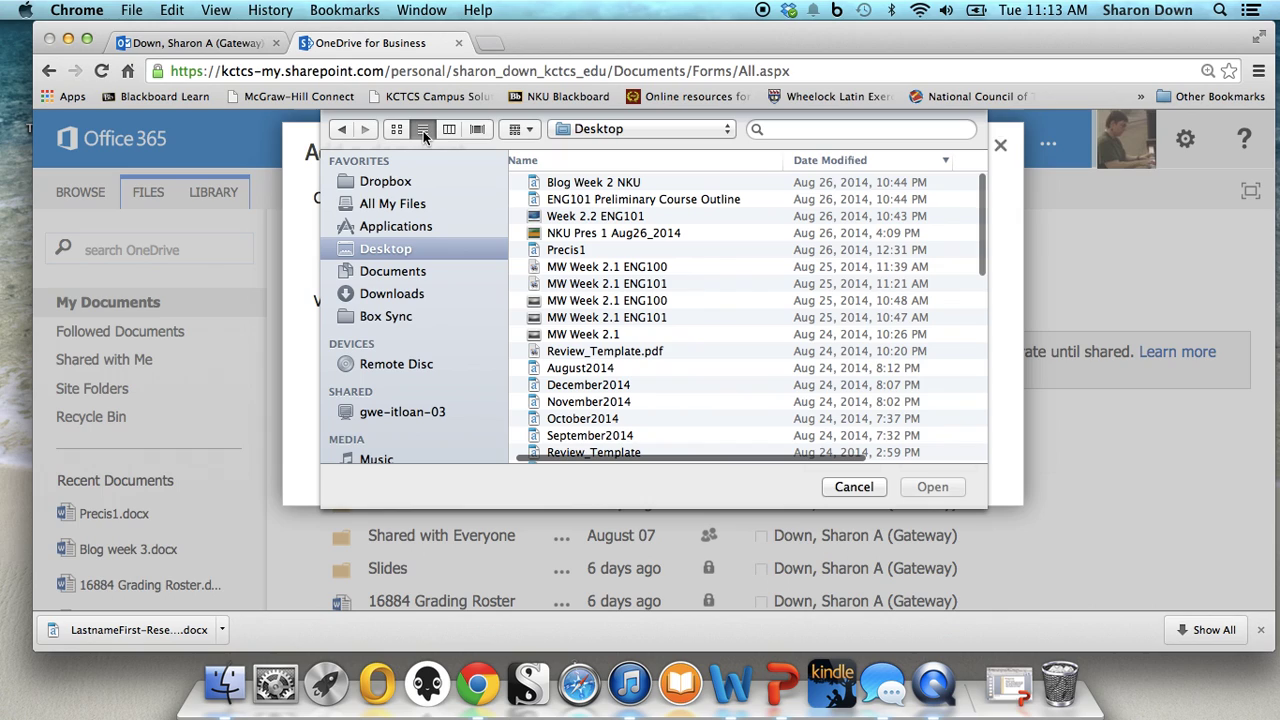
left_click(591, 186)
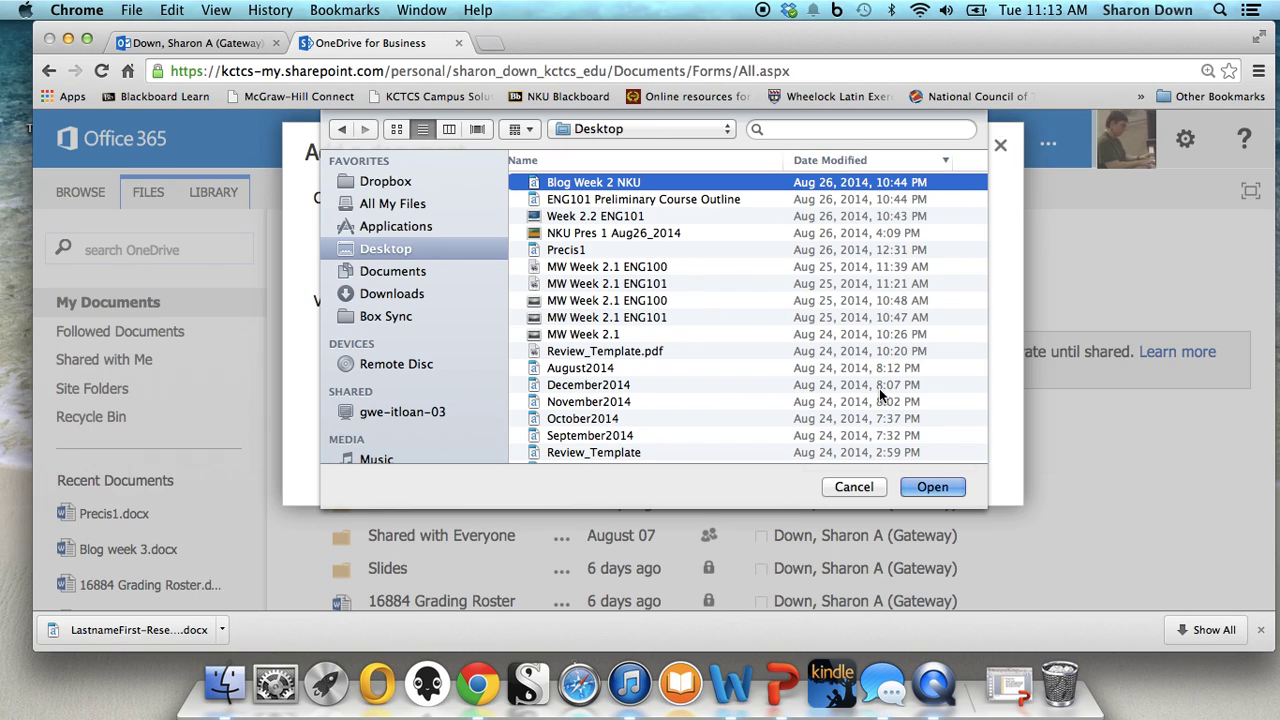
left_click(946, 489)
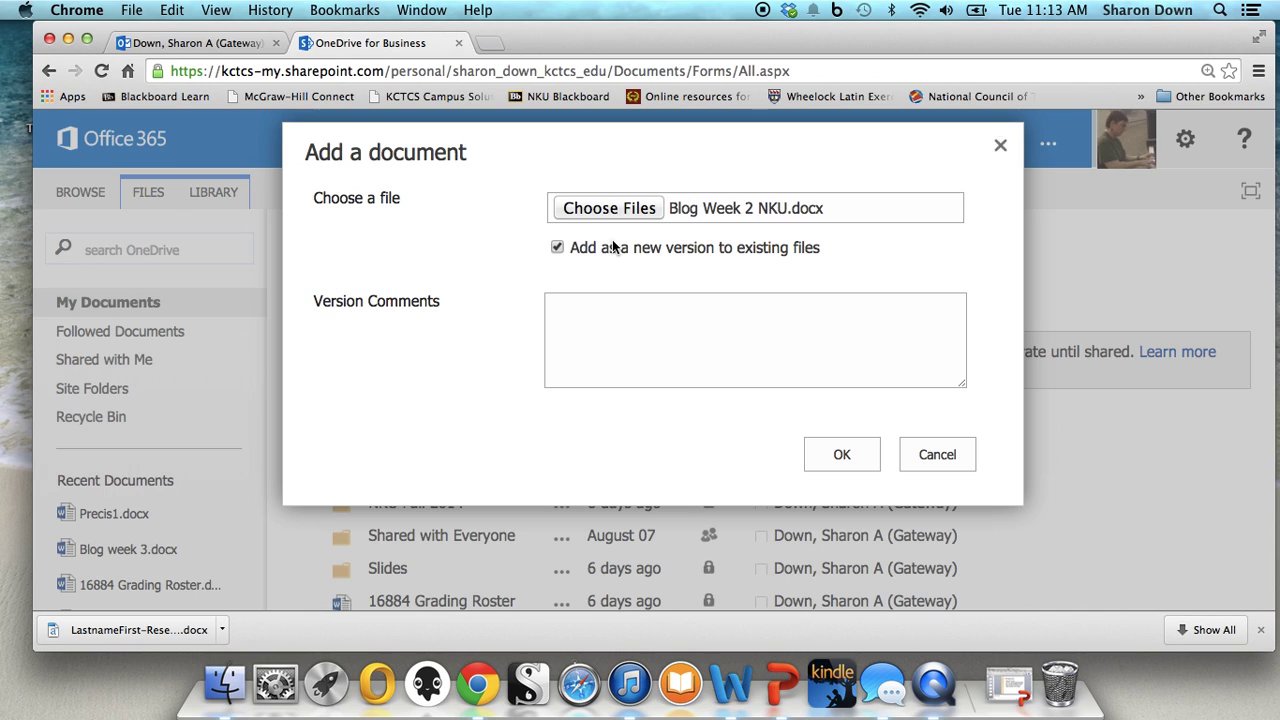
left_click(842, 455)
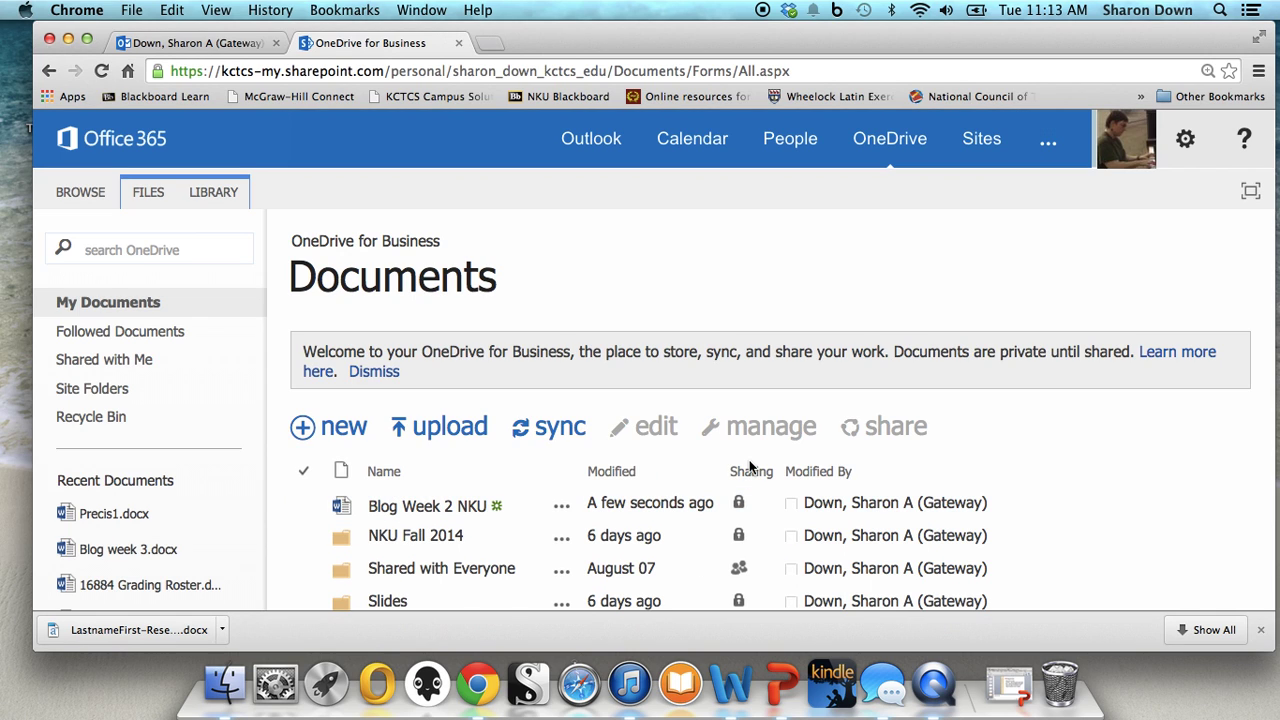
- Create a new Word document in the OneDrive documents library
scroll(600, 480, "down", 5)
scroll(605, 460, "up", 3)
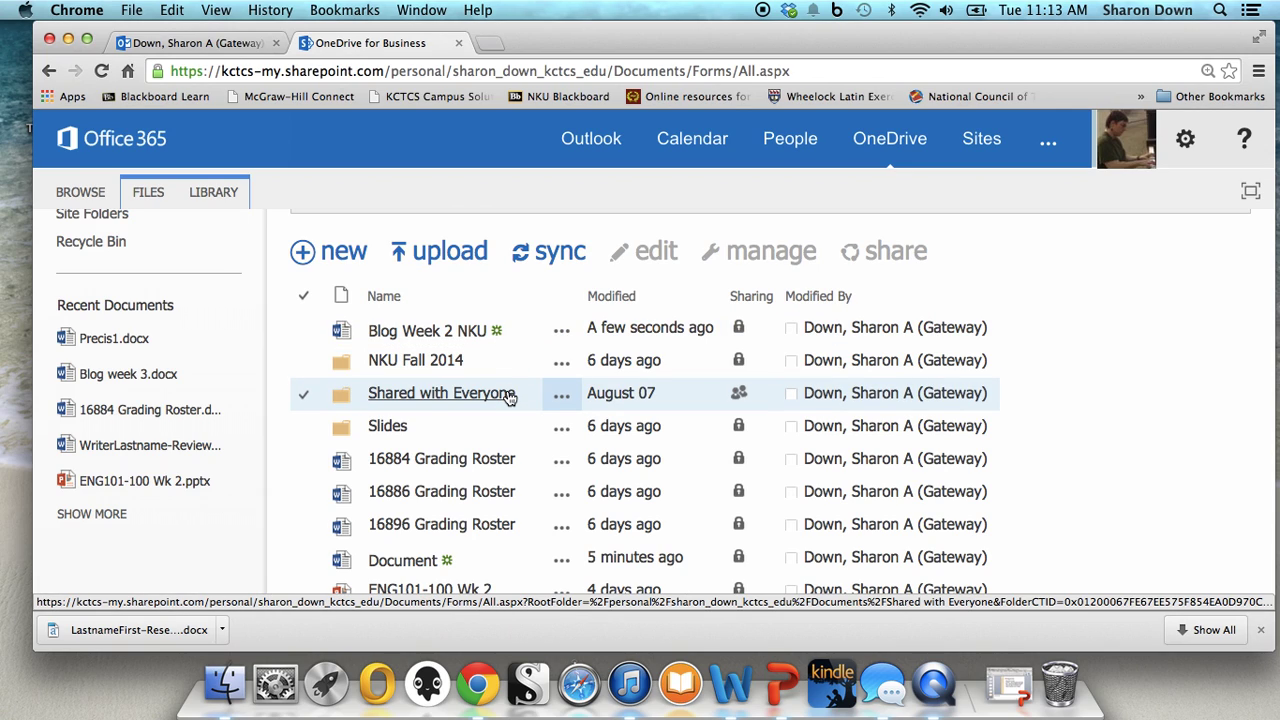
left_click(336, 256)
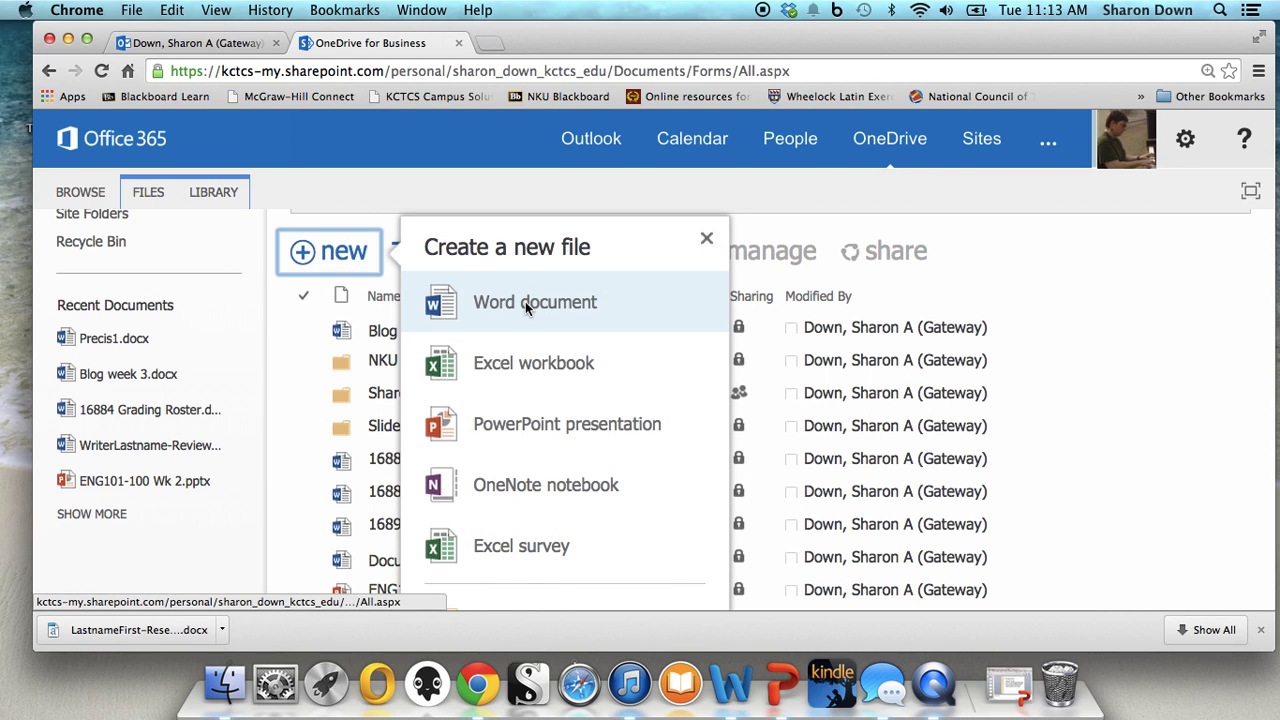
left_click(526, 304)
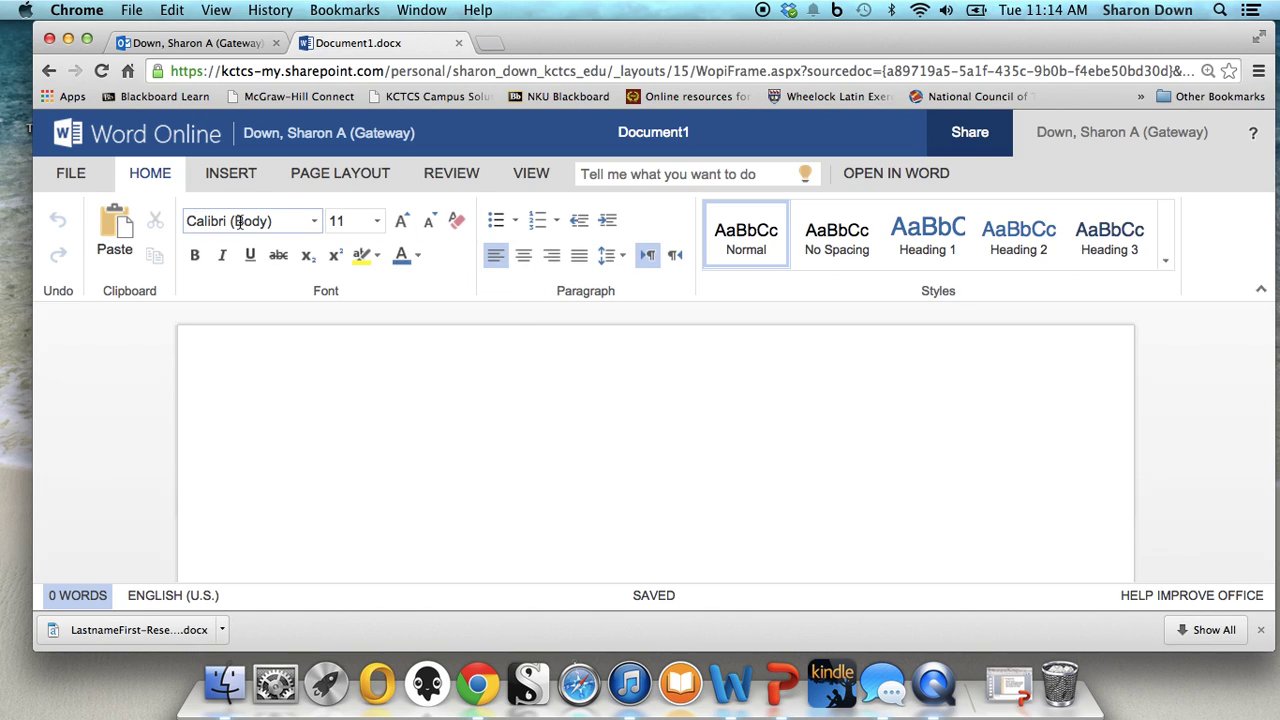
- Format the blank document's text as 12-point Times New Roman with line spacing of 2
left_click(312, 224)
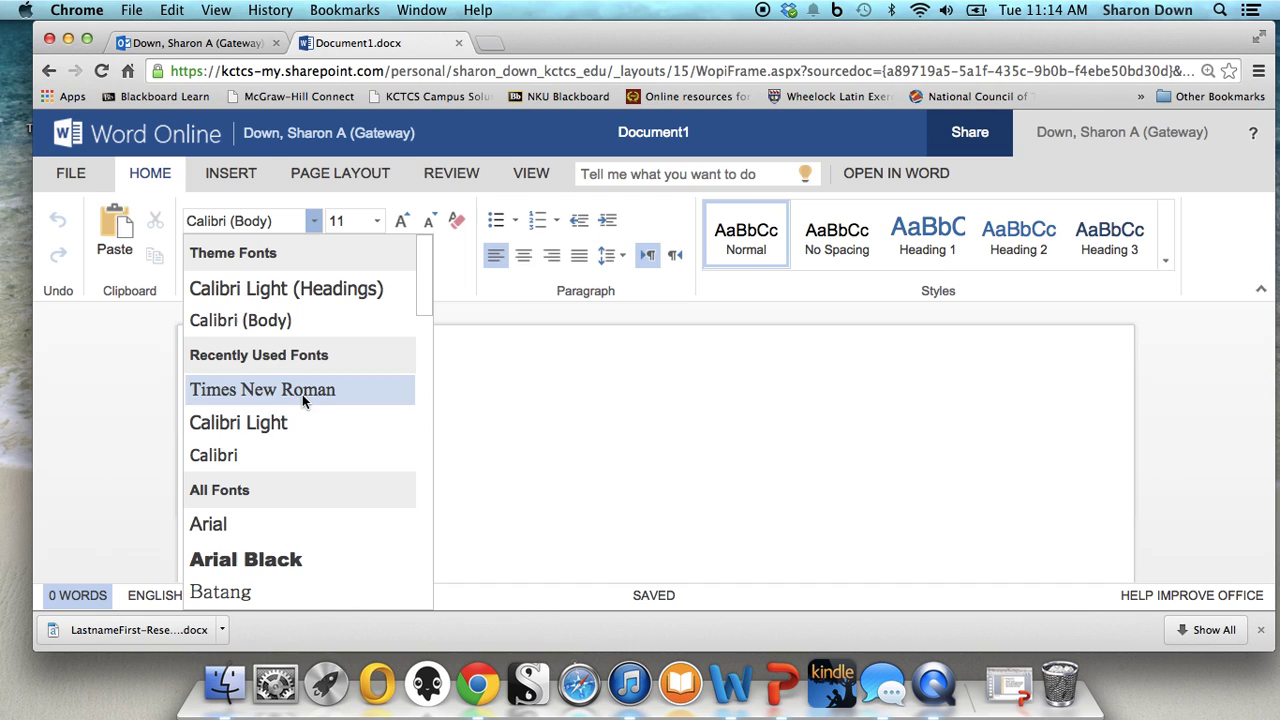
scroll(301, 523, "down", 15)
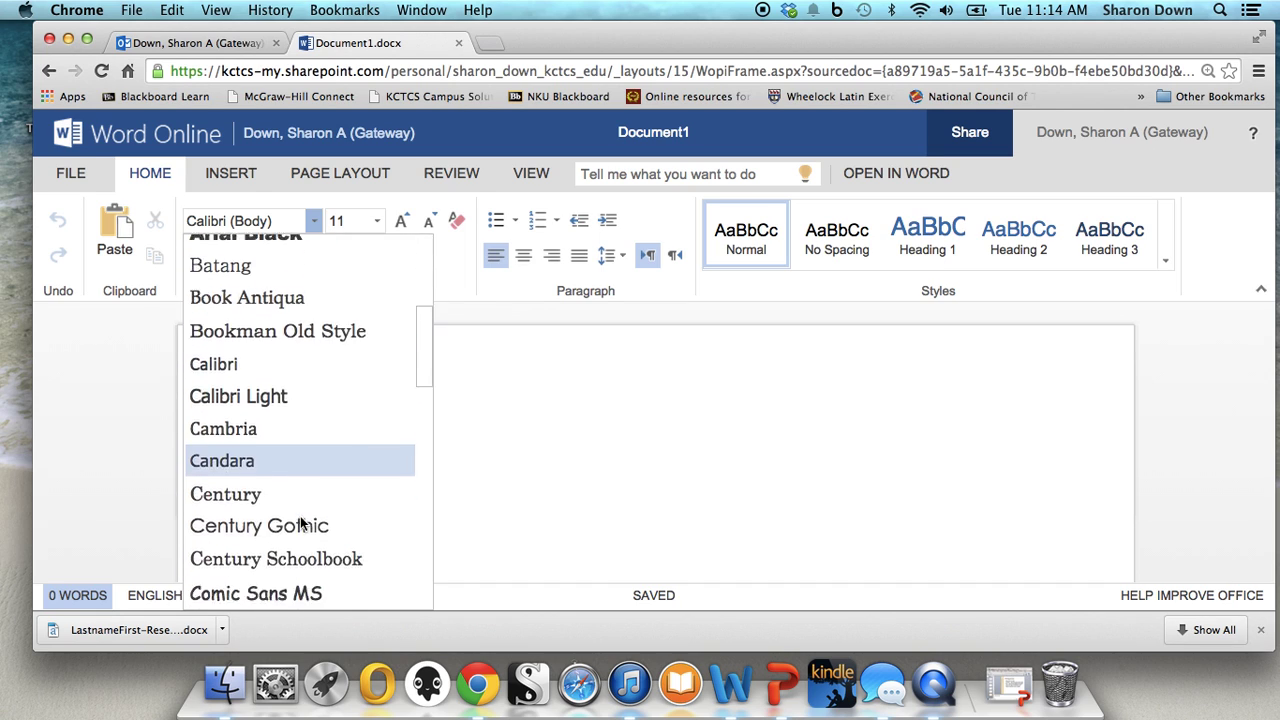
scroll(301, 523, "up", 8)
scroll(300, 516, "up", 5)
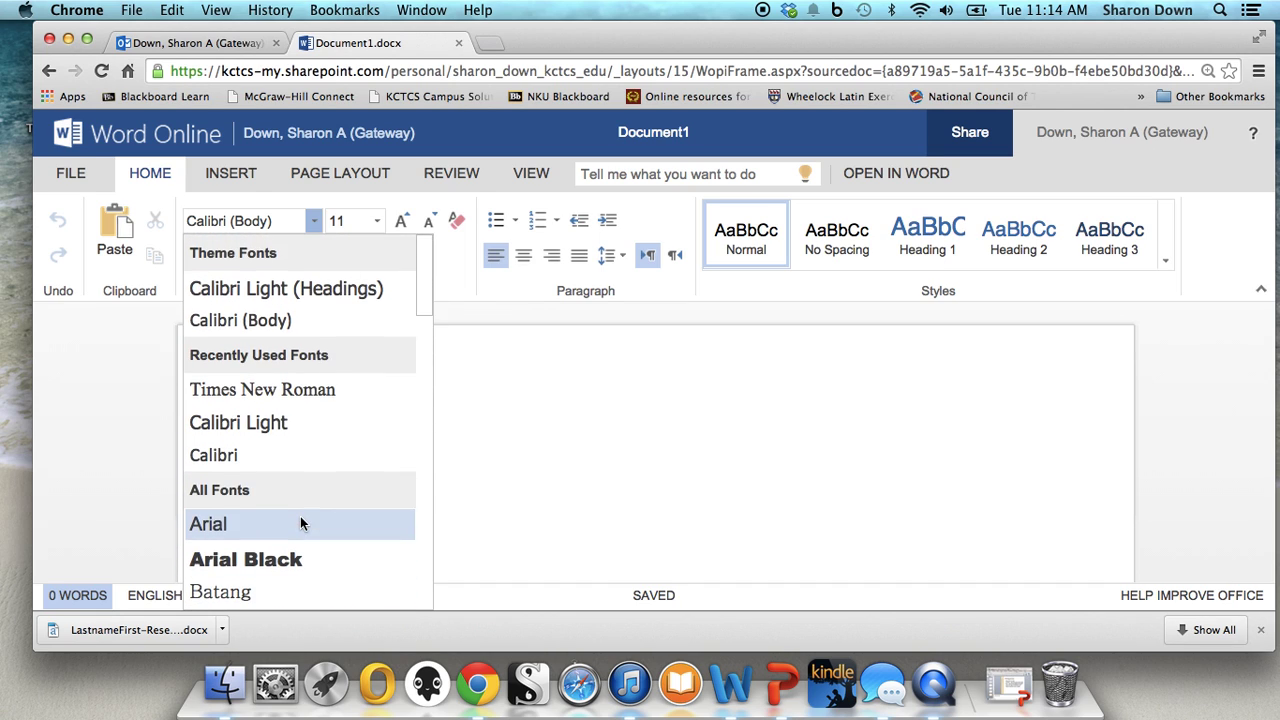
left_click(295, 387)
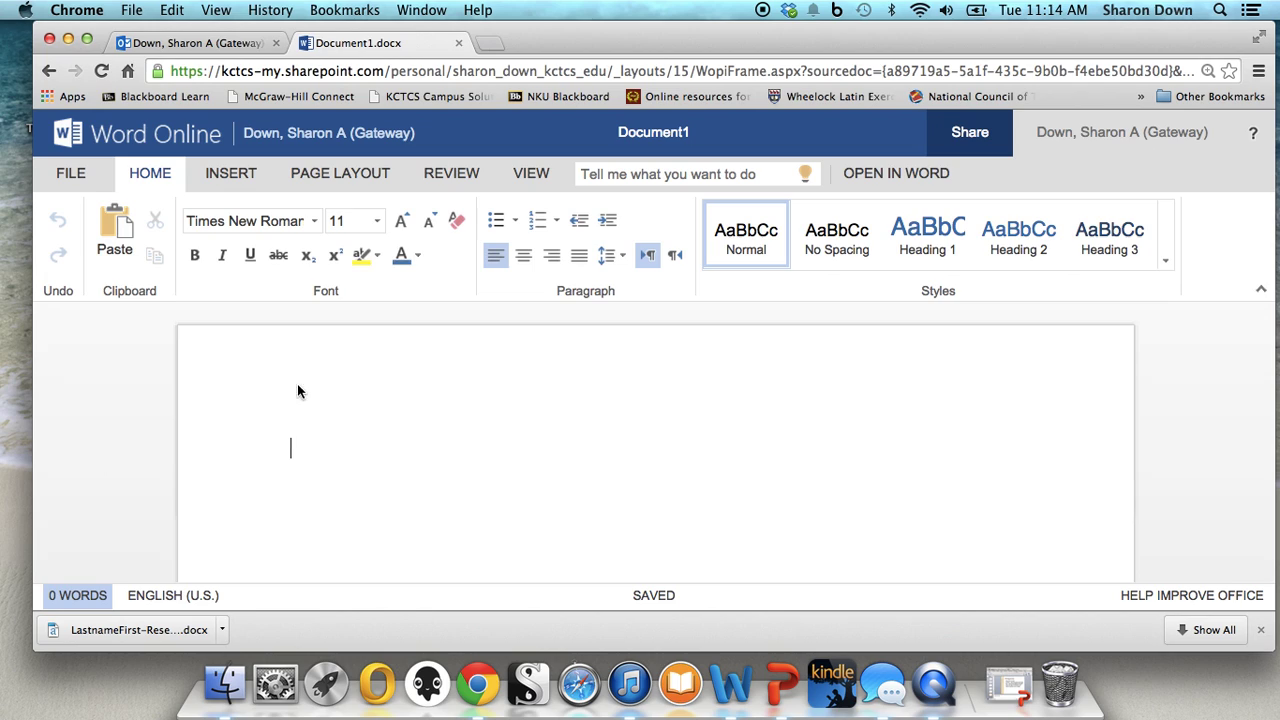
left_click(375, 221)
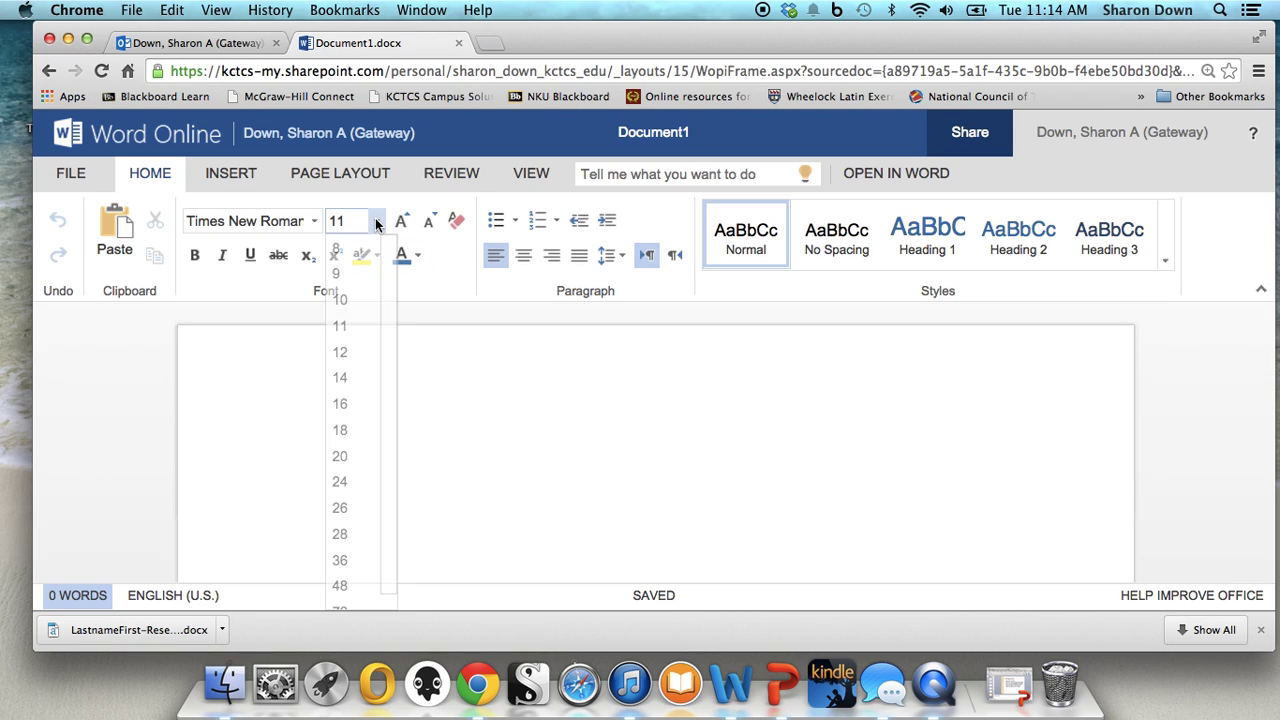
left_click(354, 352)
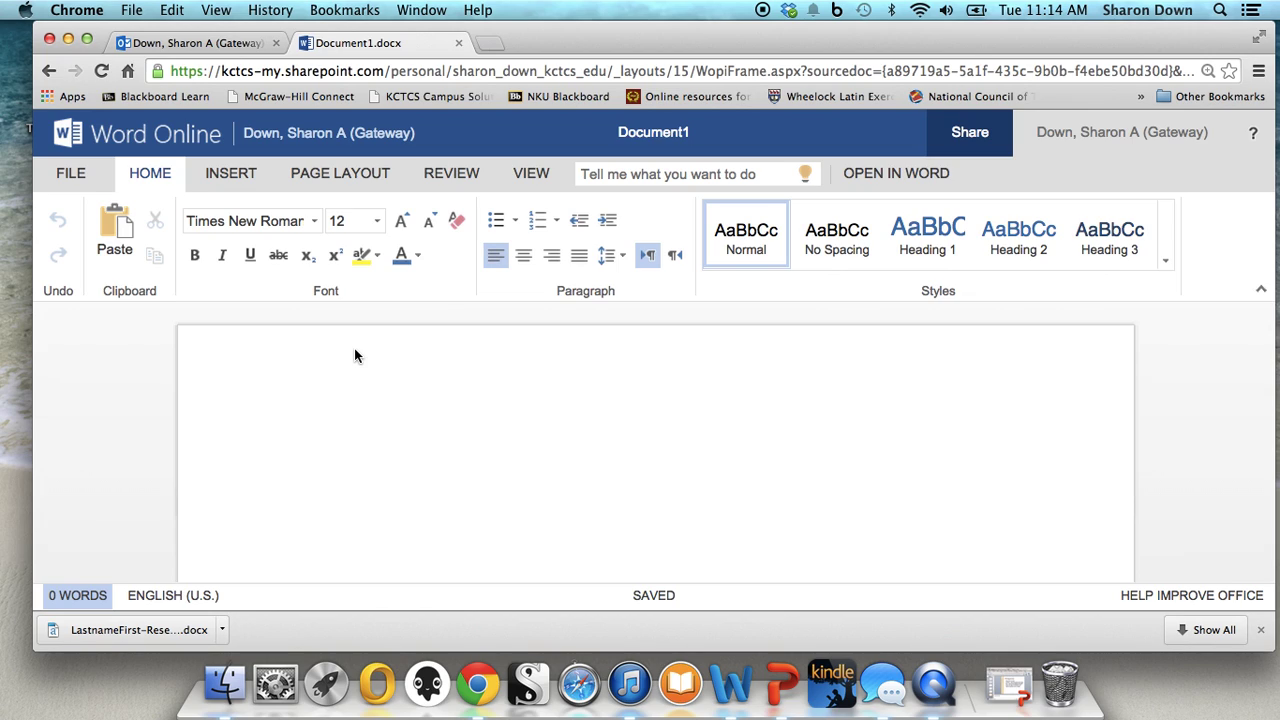
left_click(624, 260)
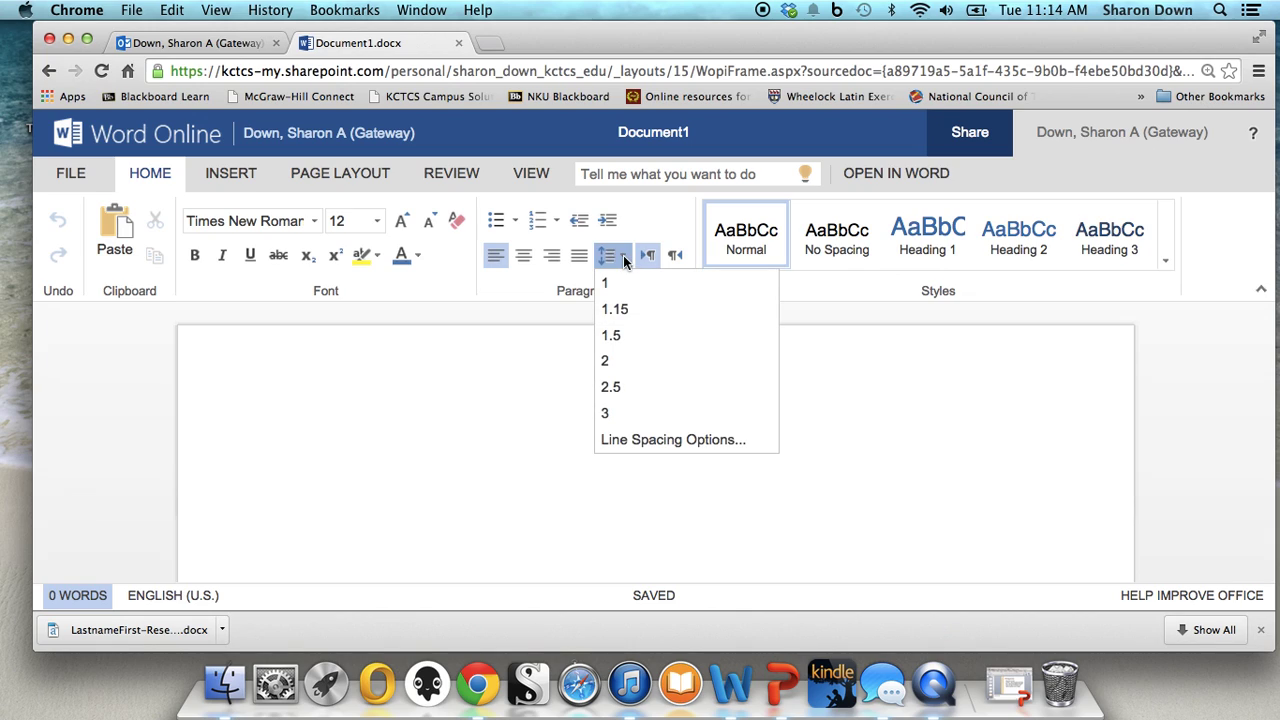
left_click(607, 362)
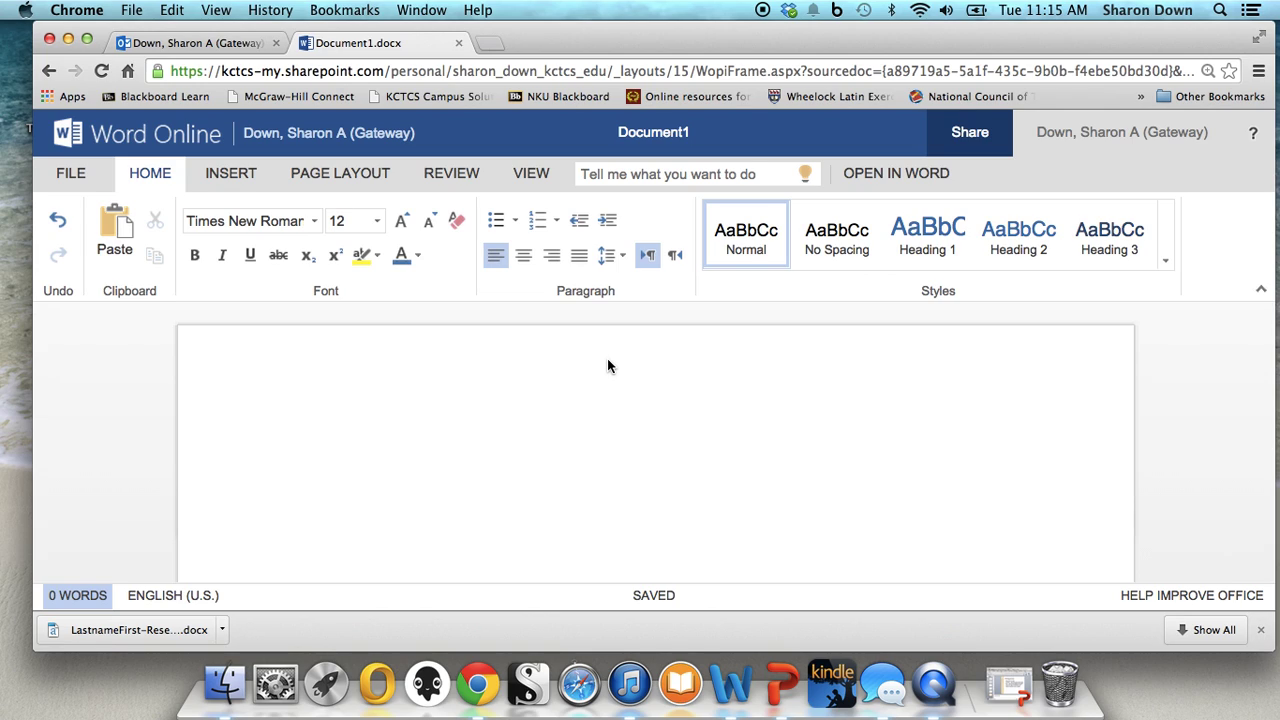
- Enter the paper's heading on four lines: "Your Name", "Professor" with the instructor's surname, "ENG101" and "September 2, 2014"
type("Your Names")
key("BackSpace")
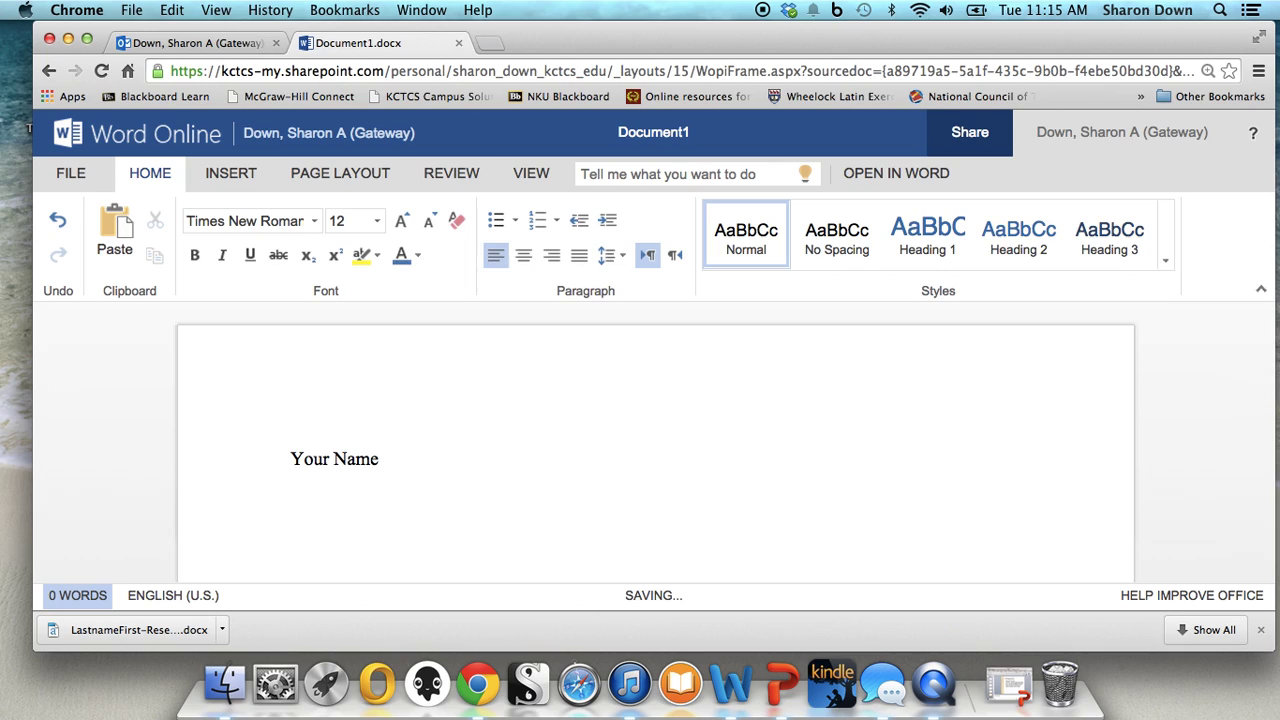
key("Return")
type("Profe")
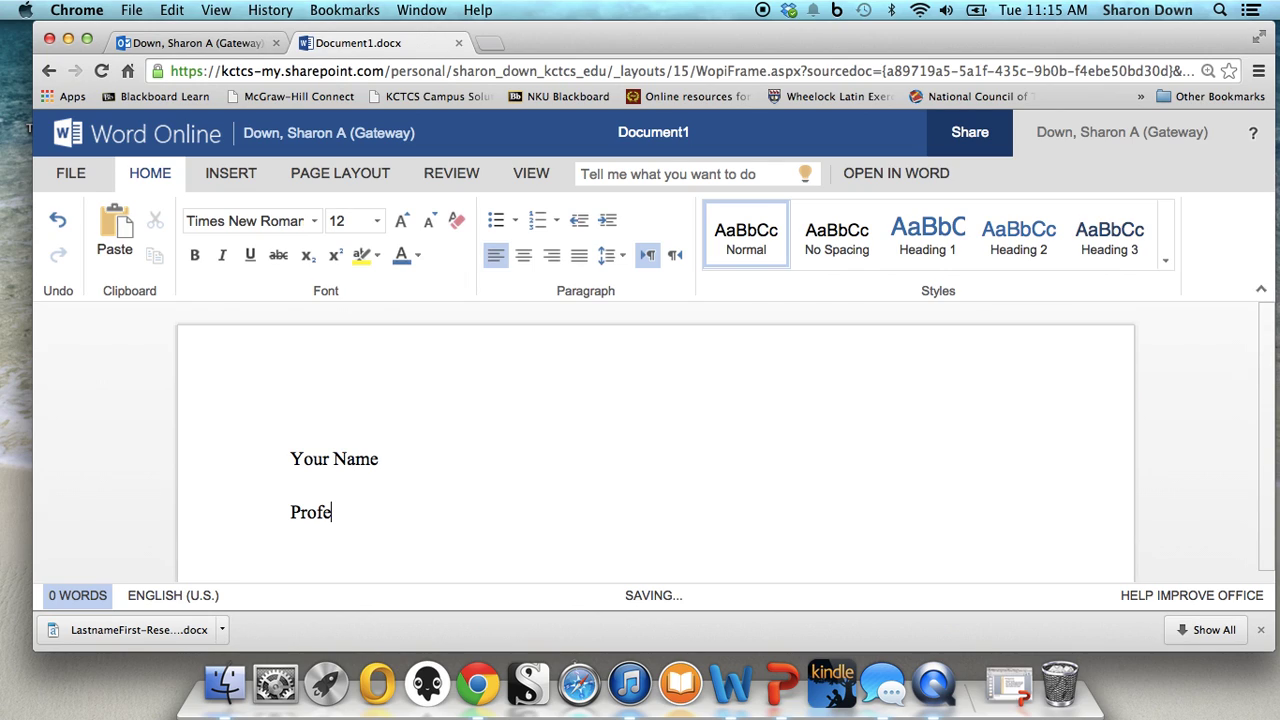
type("ssor Down")
key("Return")
type("ENG101")
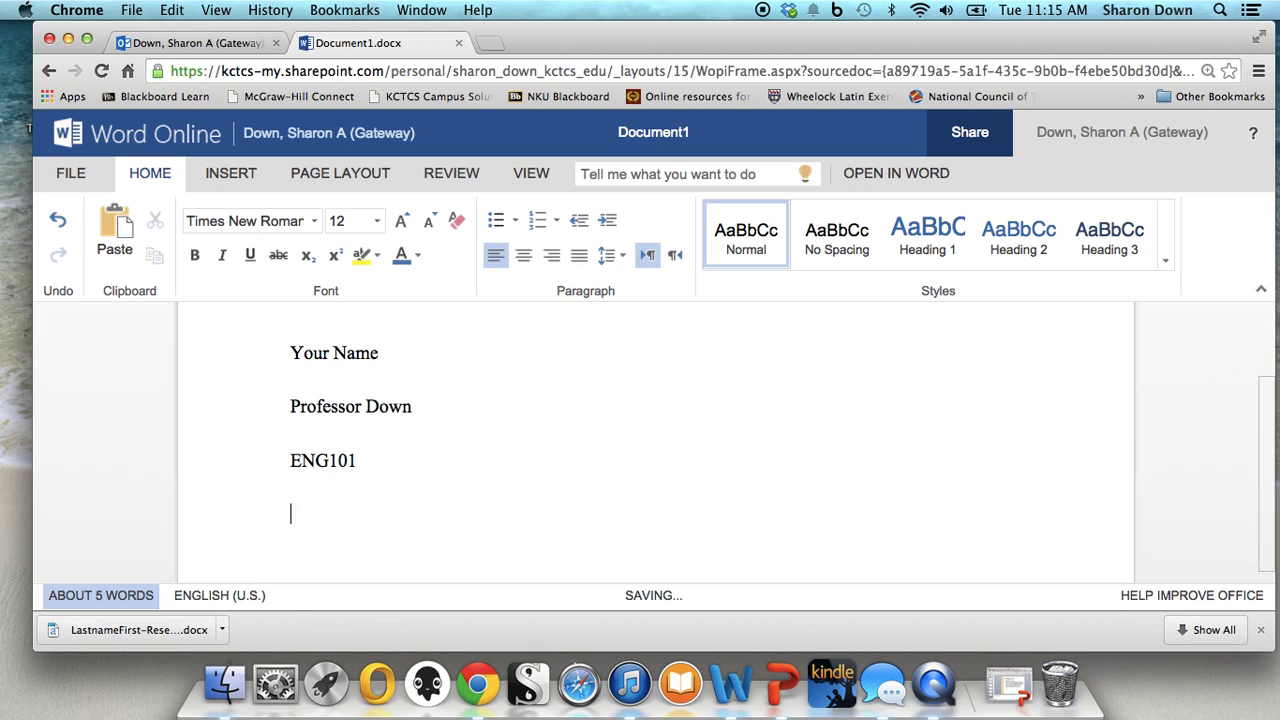
type("September 2, 2014")
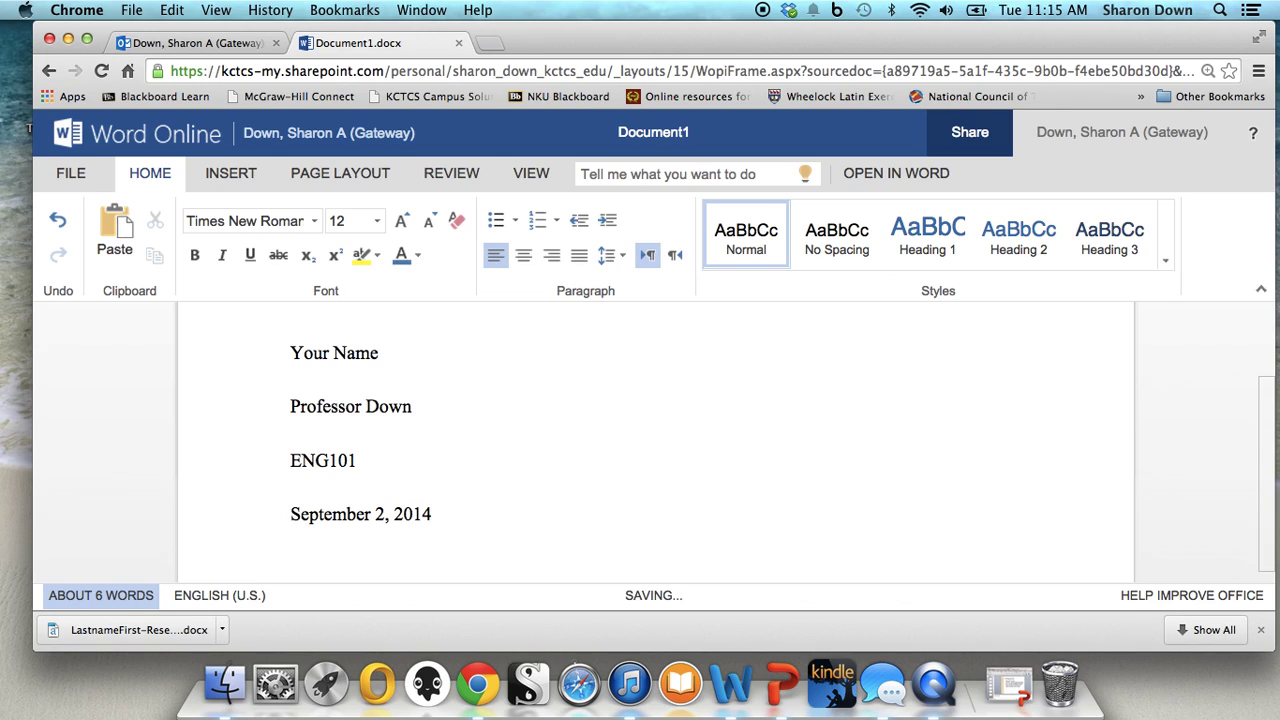
- Add the centered title "Your Cool Title Goes Here" on a new line below the date
key("Return")
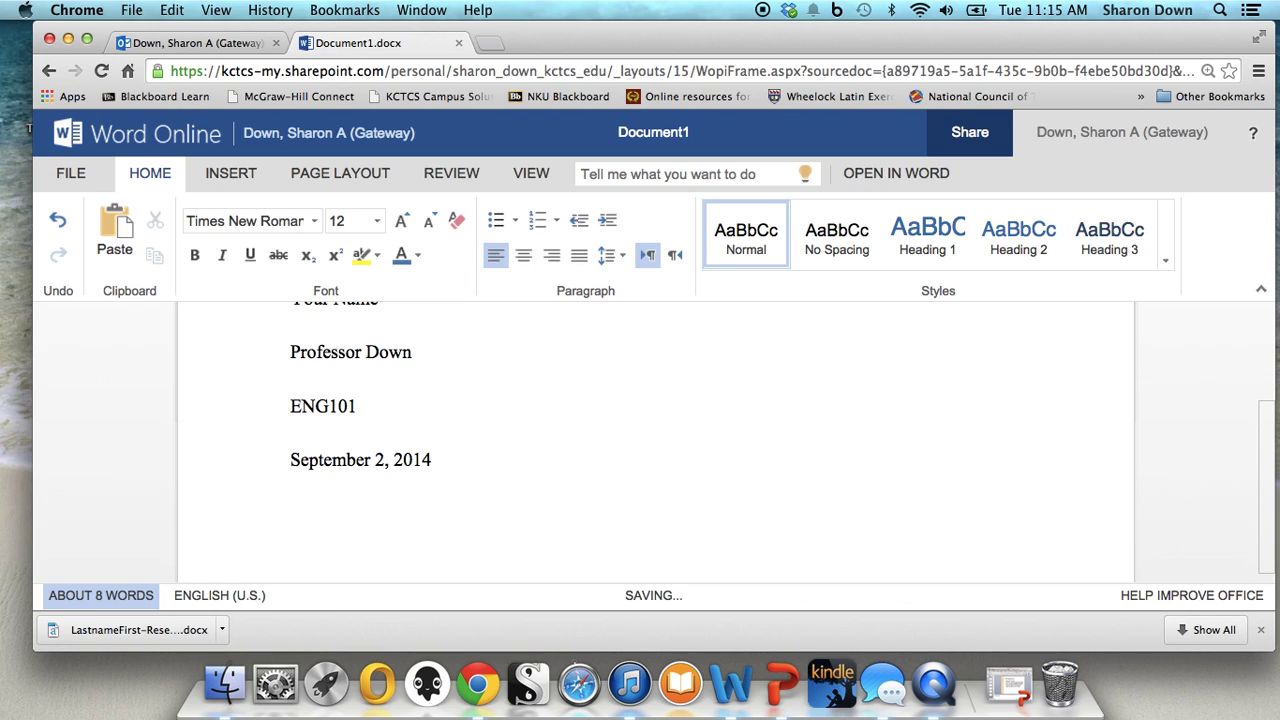
left_click(524, 257)
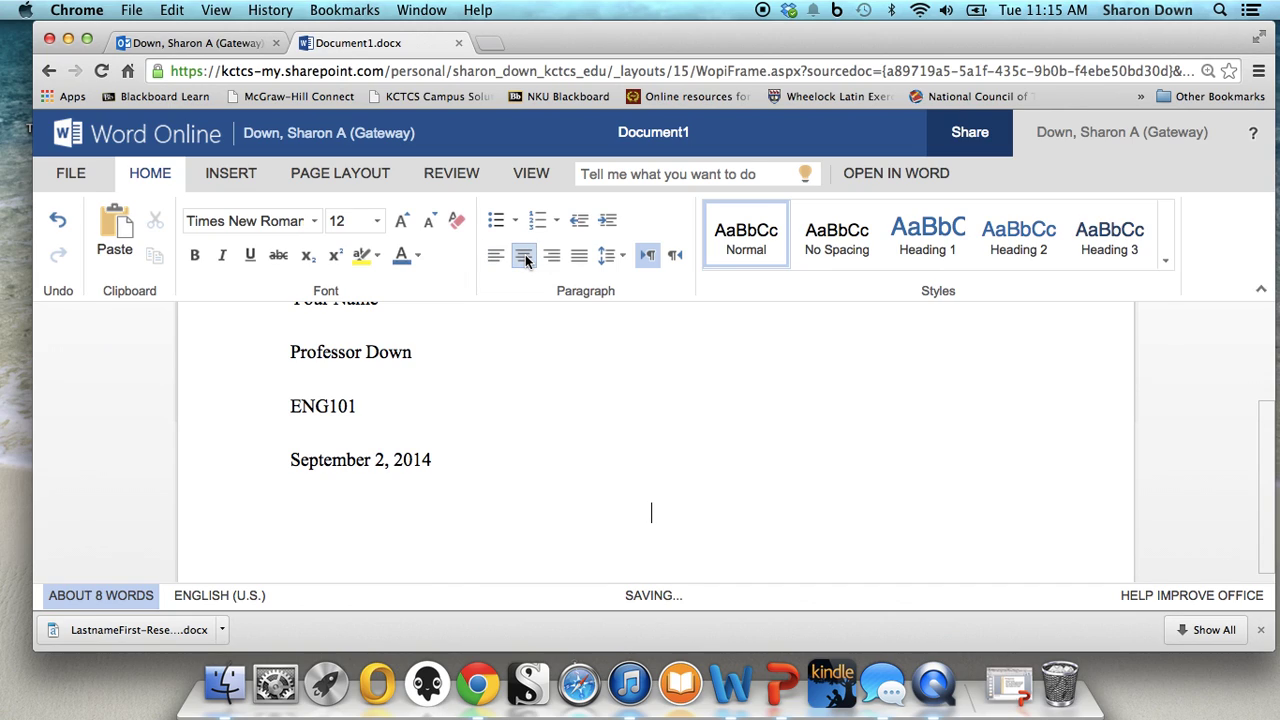
type("Your Cool Title ")
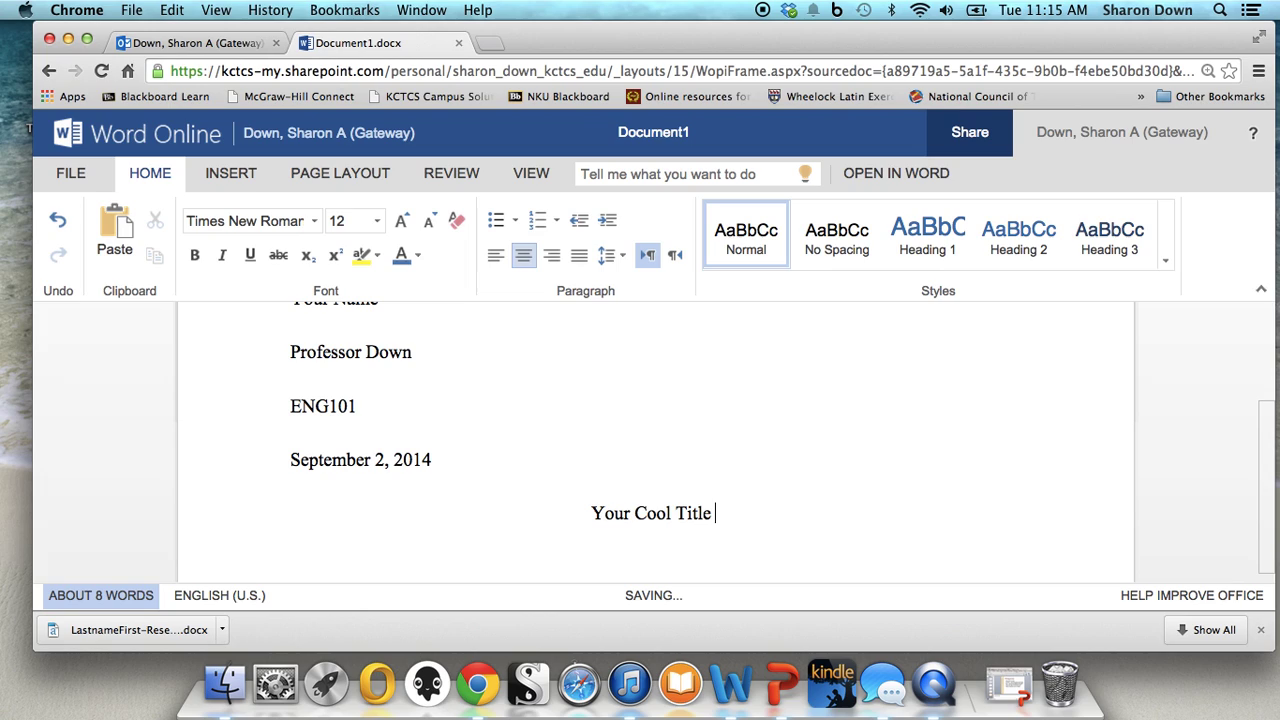
type("Goes Here")
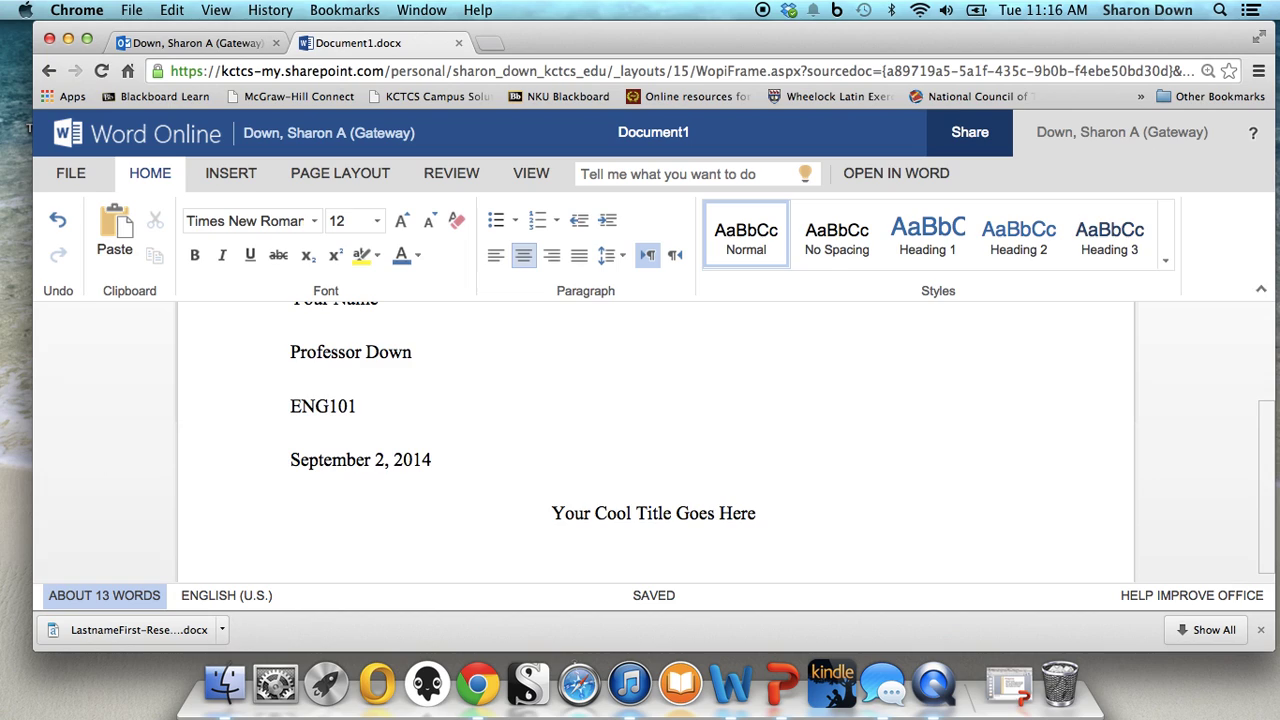
key("Return")
key("BackSpace")
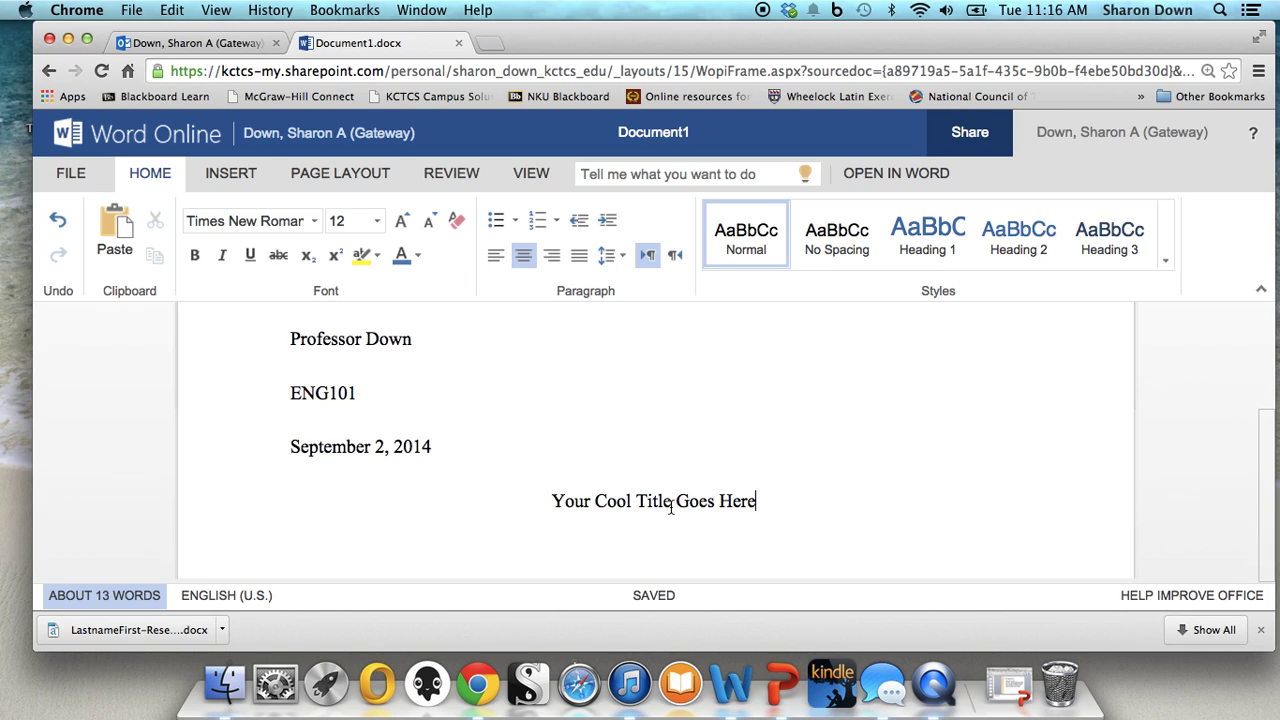
- Start a left-aligned, indented body paragraph below the title with the text "Start typing your cool paper. Realize this is not"
key("Return")
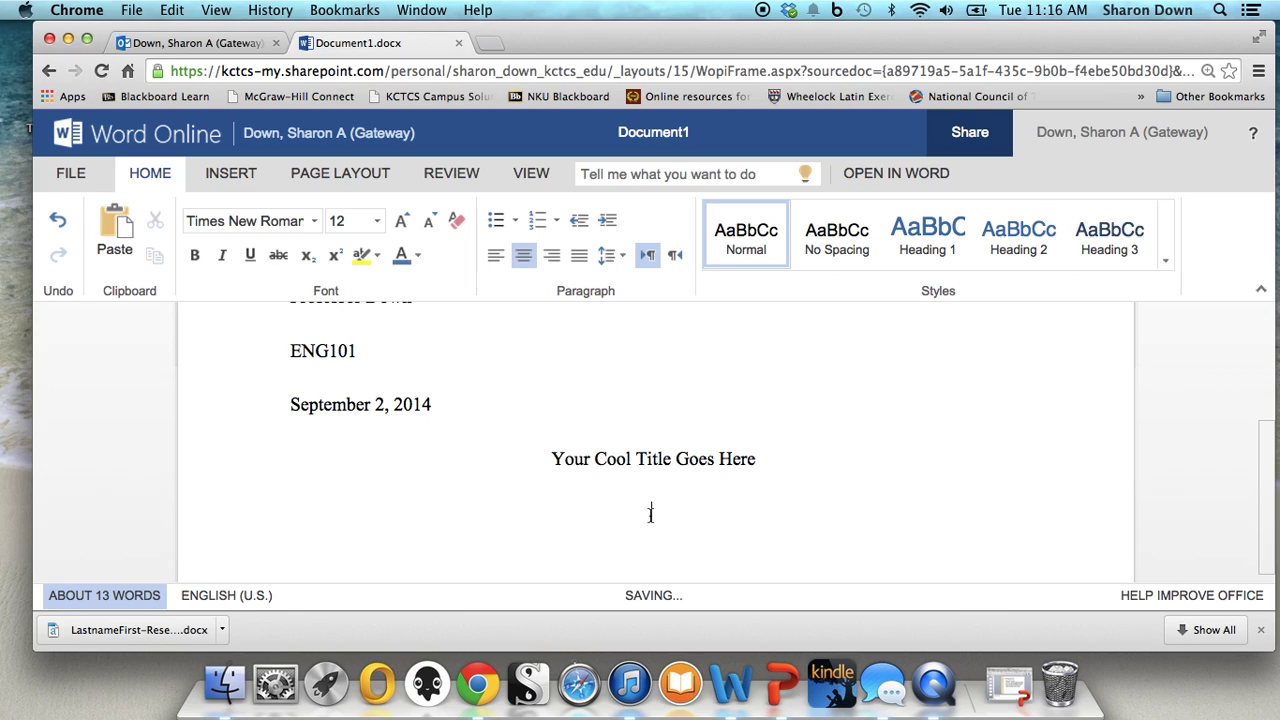
left_click(496, 258)
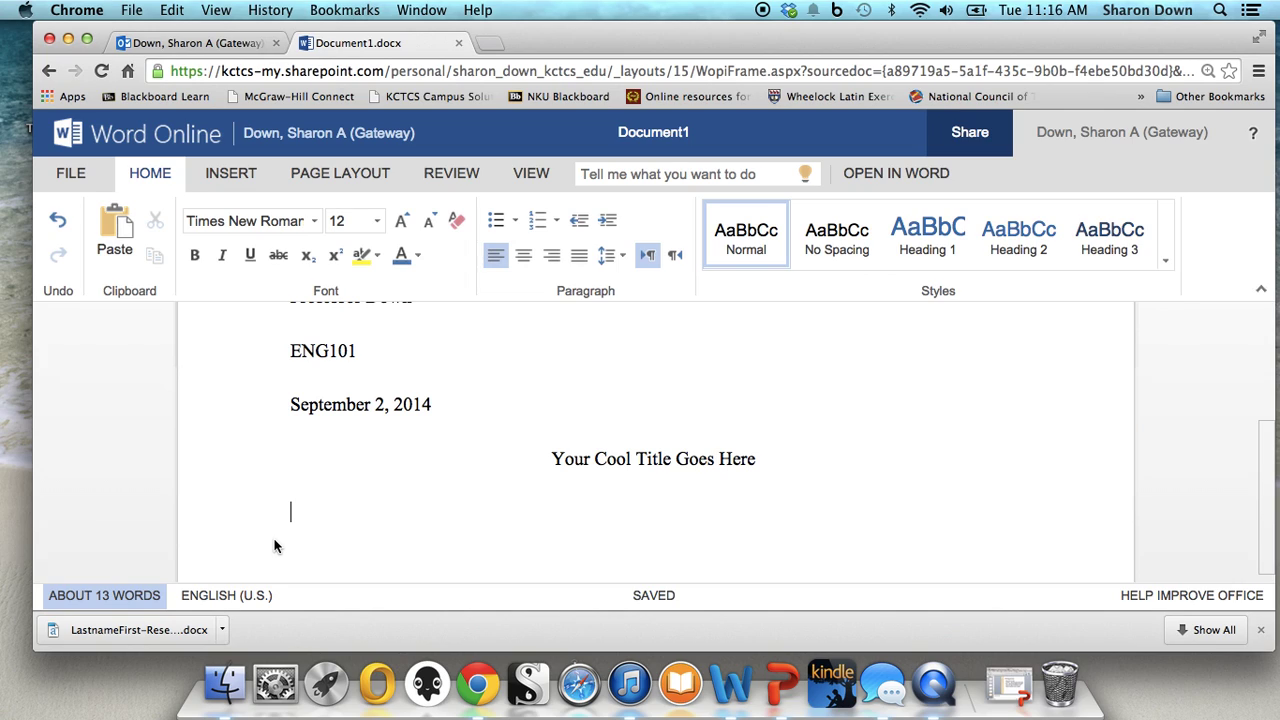
key("Tab")
type("Start typing")
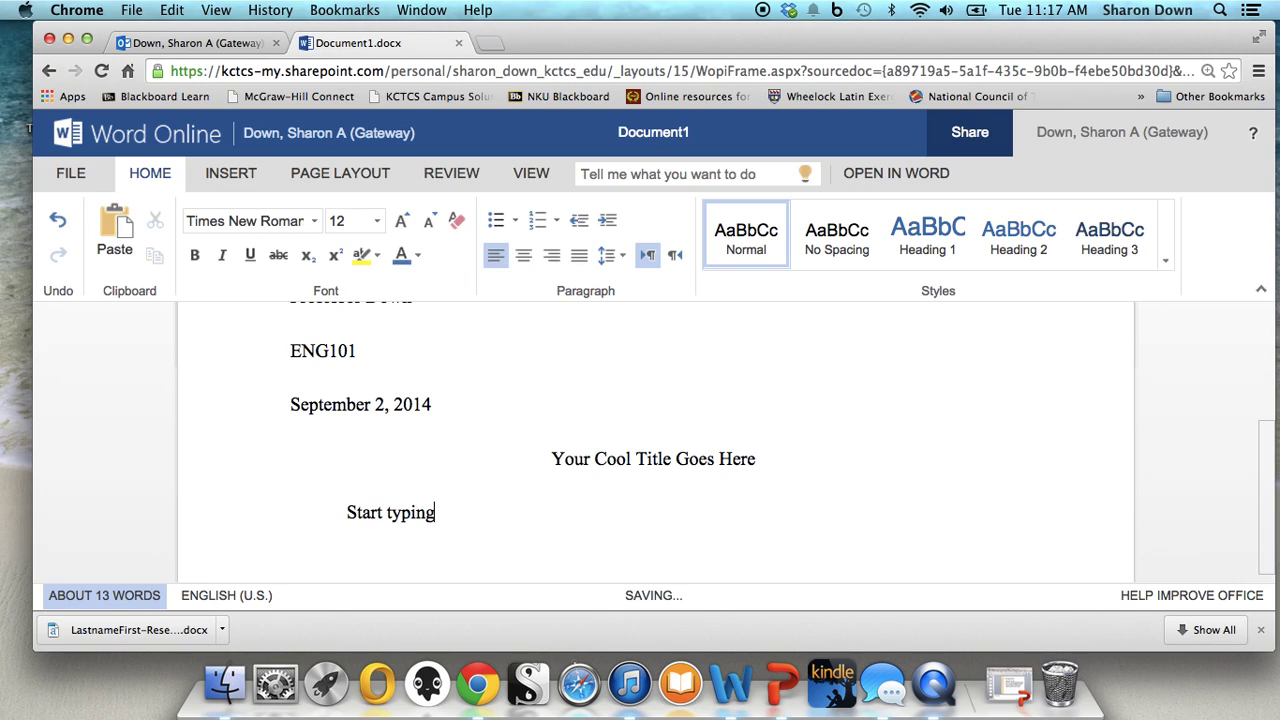
type(" your cool ppa")
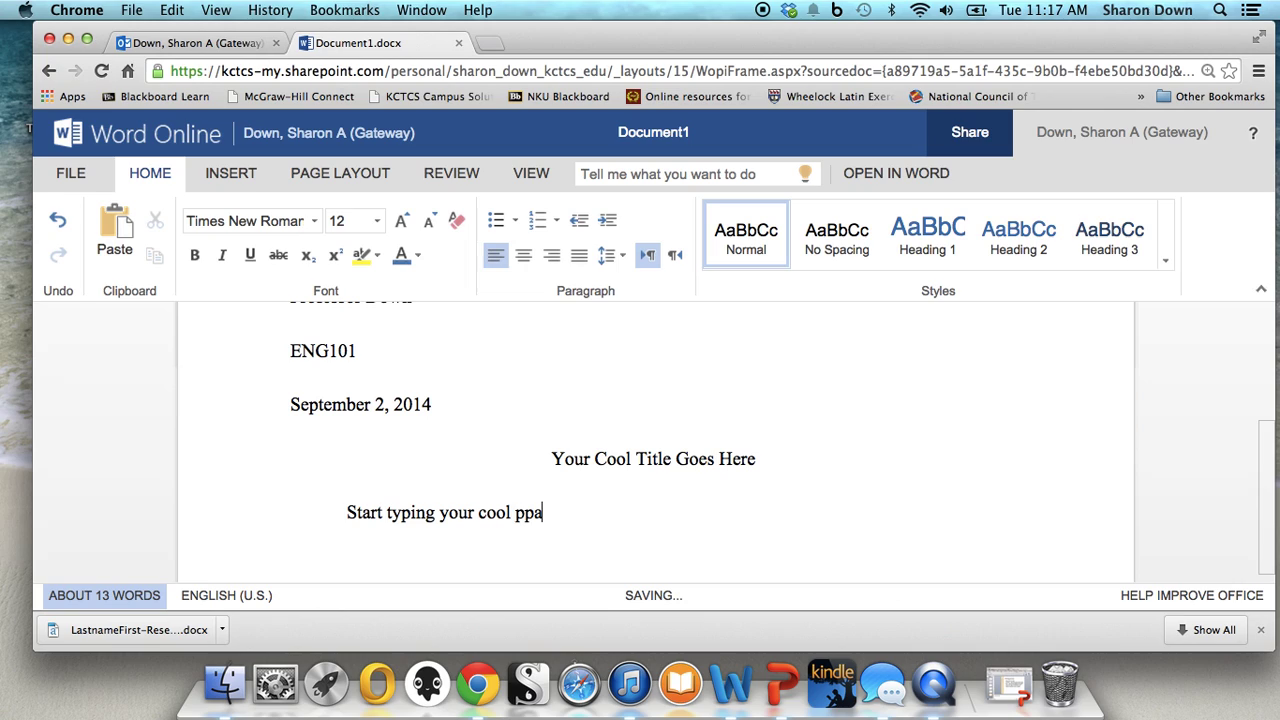
key("BackSpace")
key("BackSpace")
type("aper. Realize this is not")
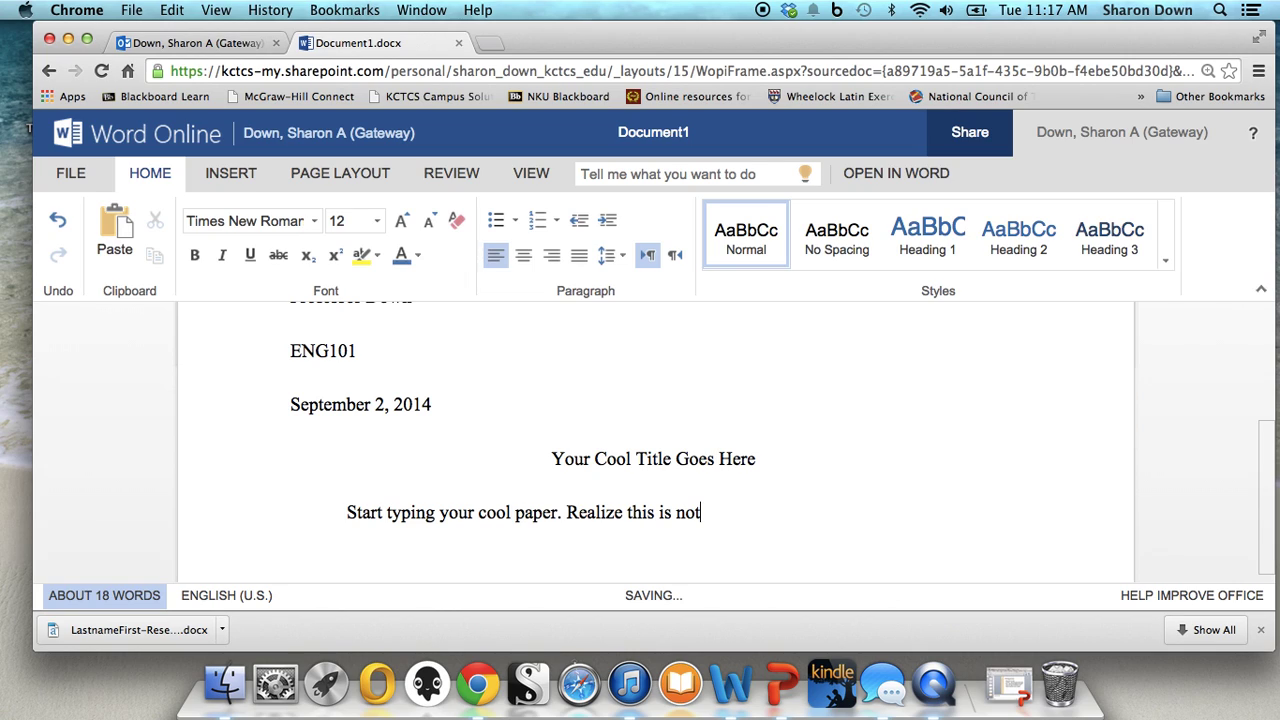
- Complete the body paragraph with "a typewriter so you don't have to hit enter to make the lines wrap." and start a new paragraph
type(" a typewriter ")
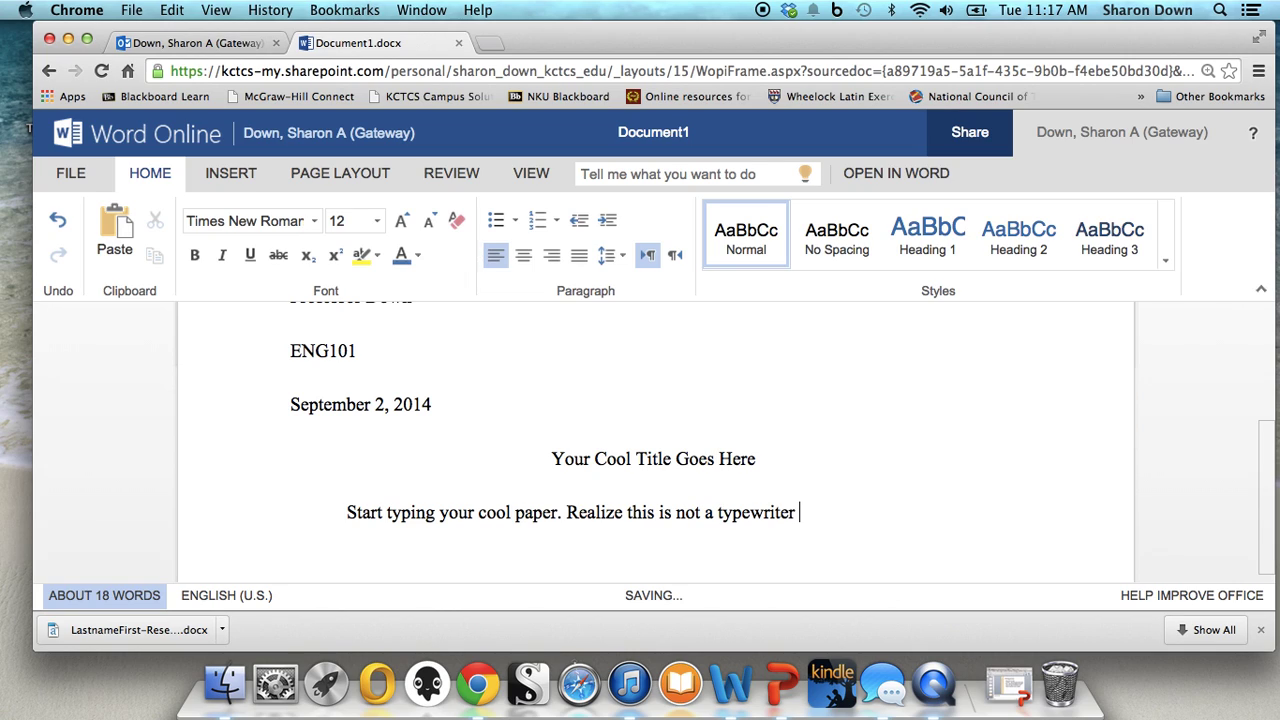
type("so you don't ")
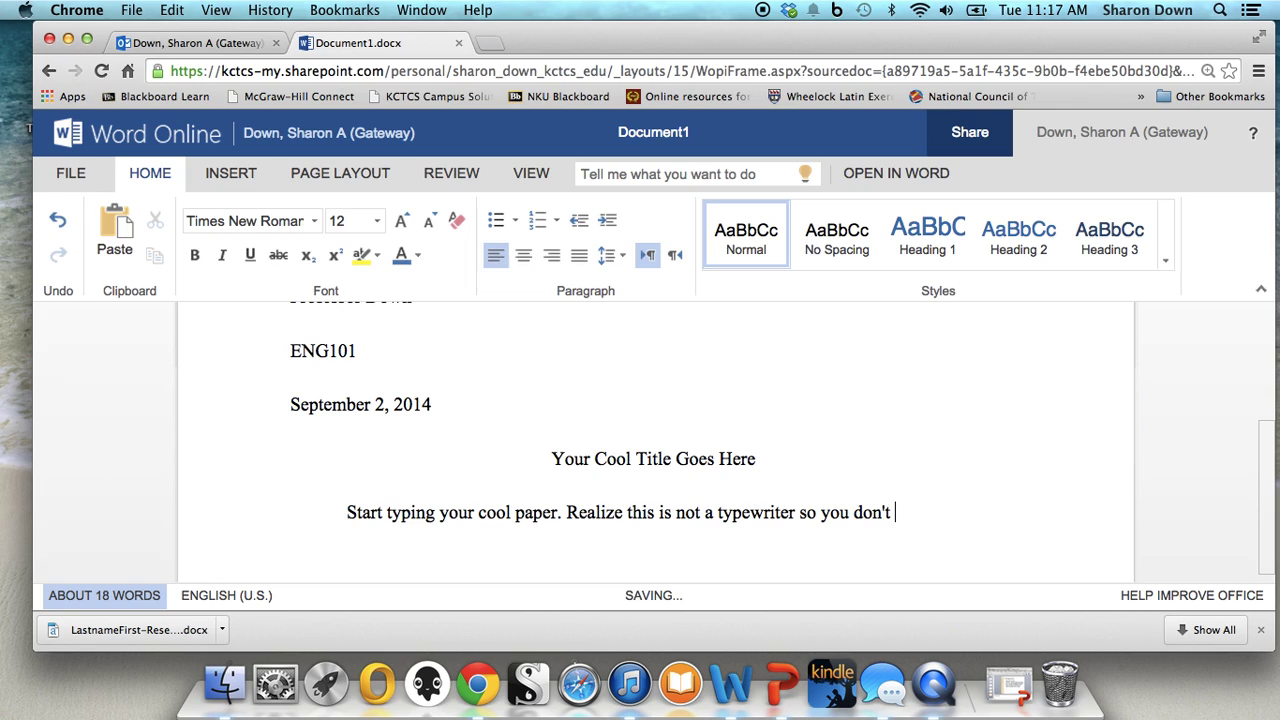
type("have to hit enter to make")
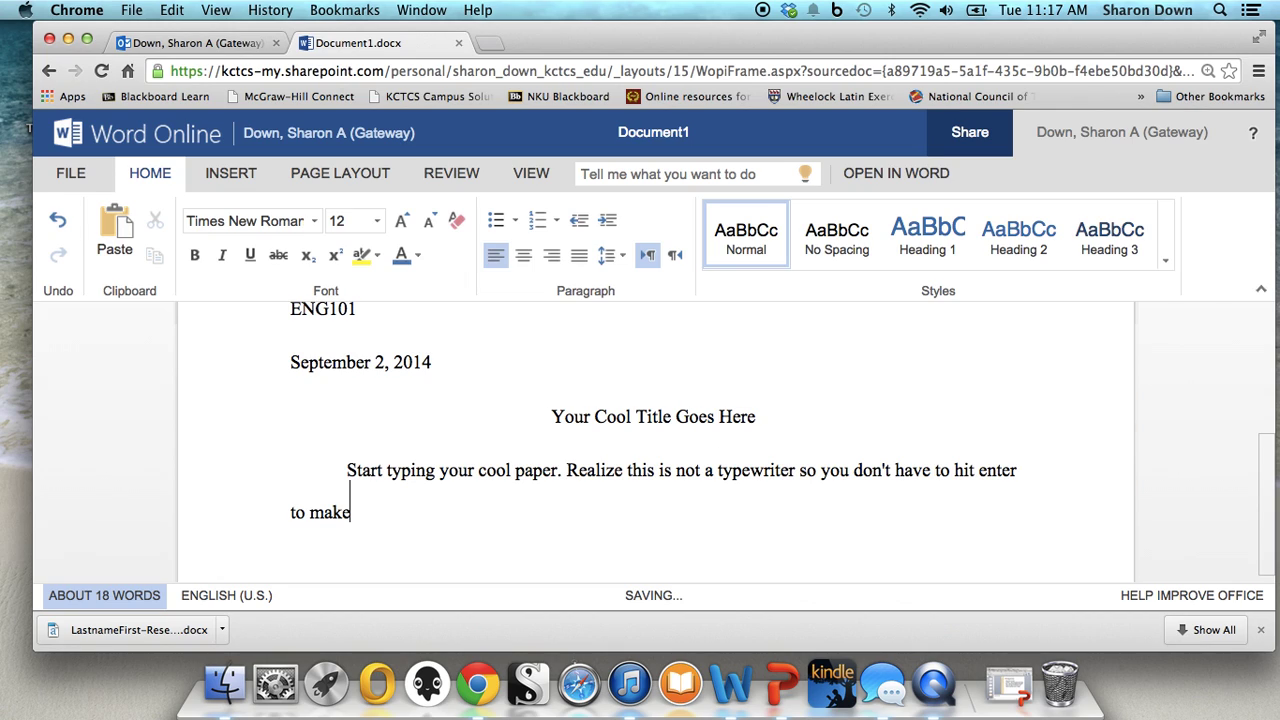
type(" the lines wrap.")
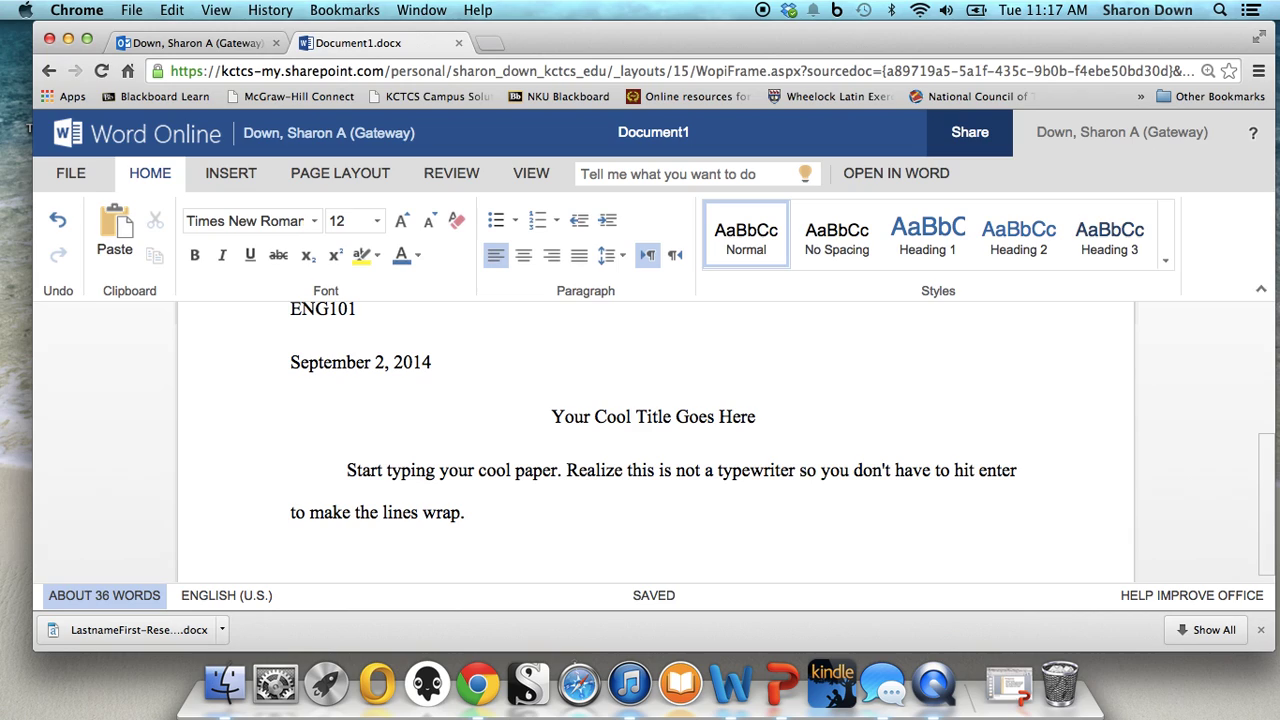
key("Return")
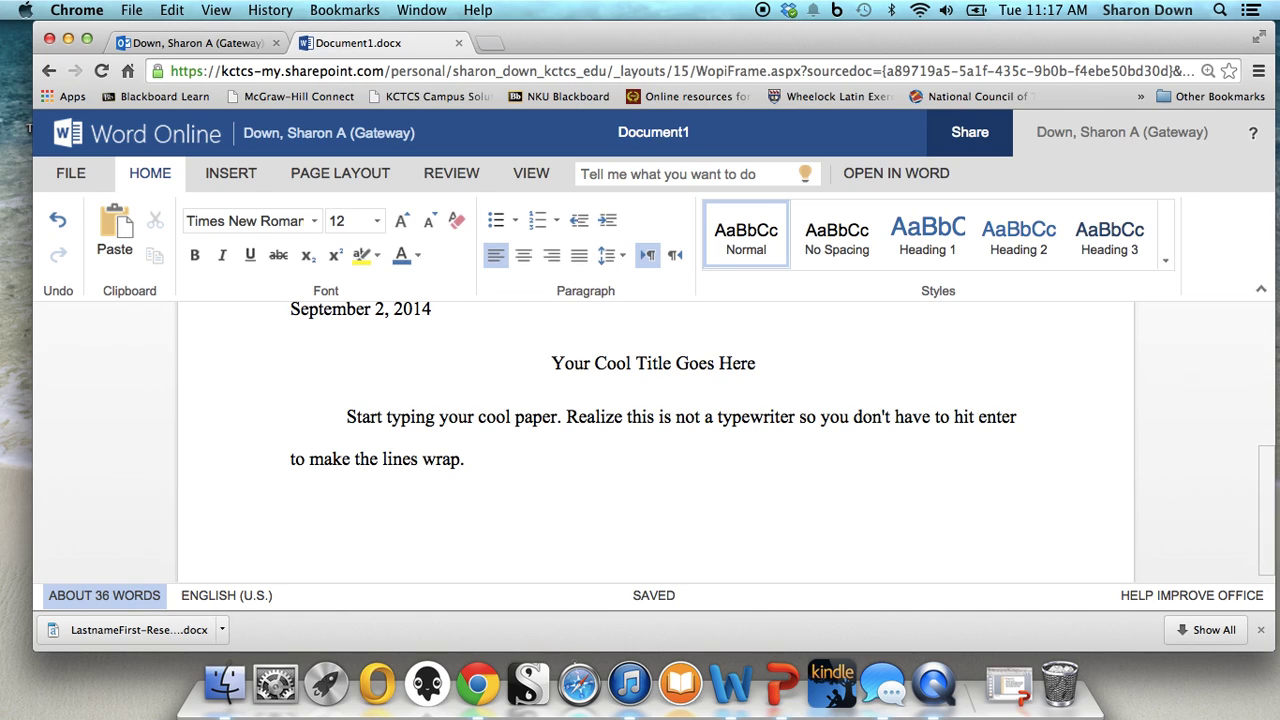
- Add a right-aligned page number to the page header with "Lastname" in front of it, and return to the document body
left_click(230, 176)
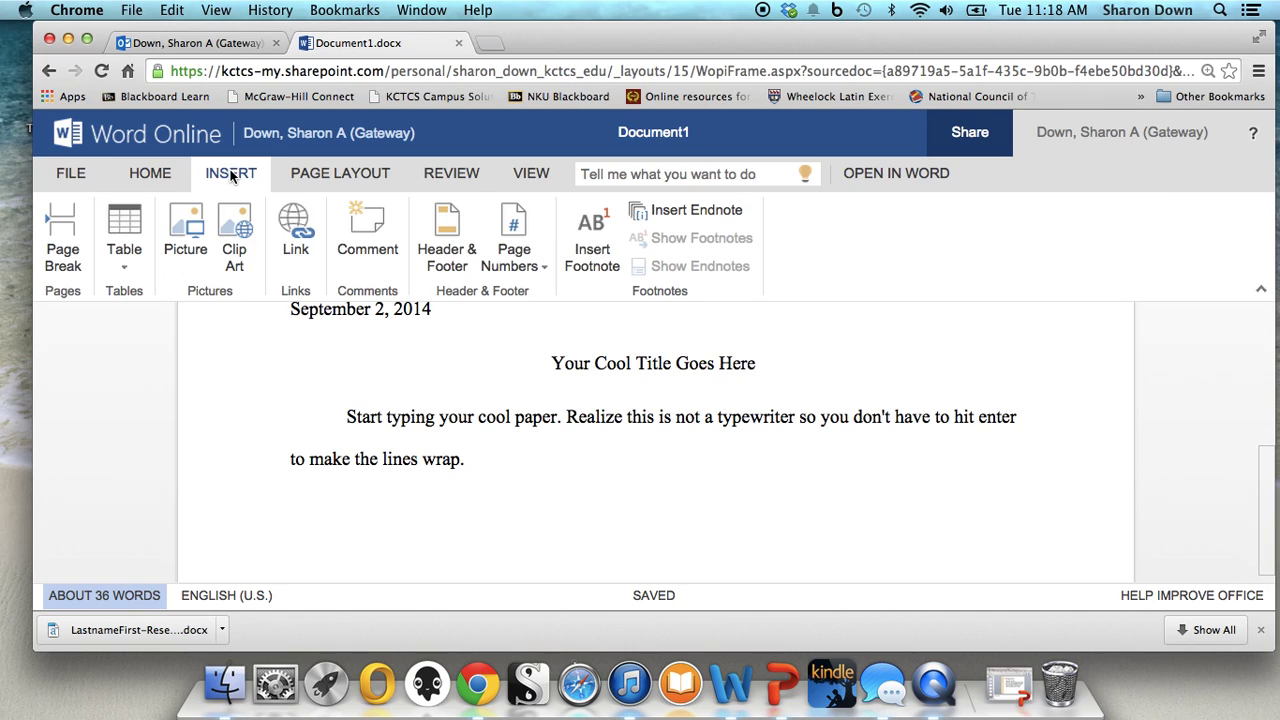
left_click(518, 233)
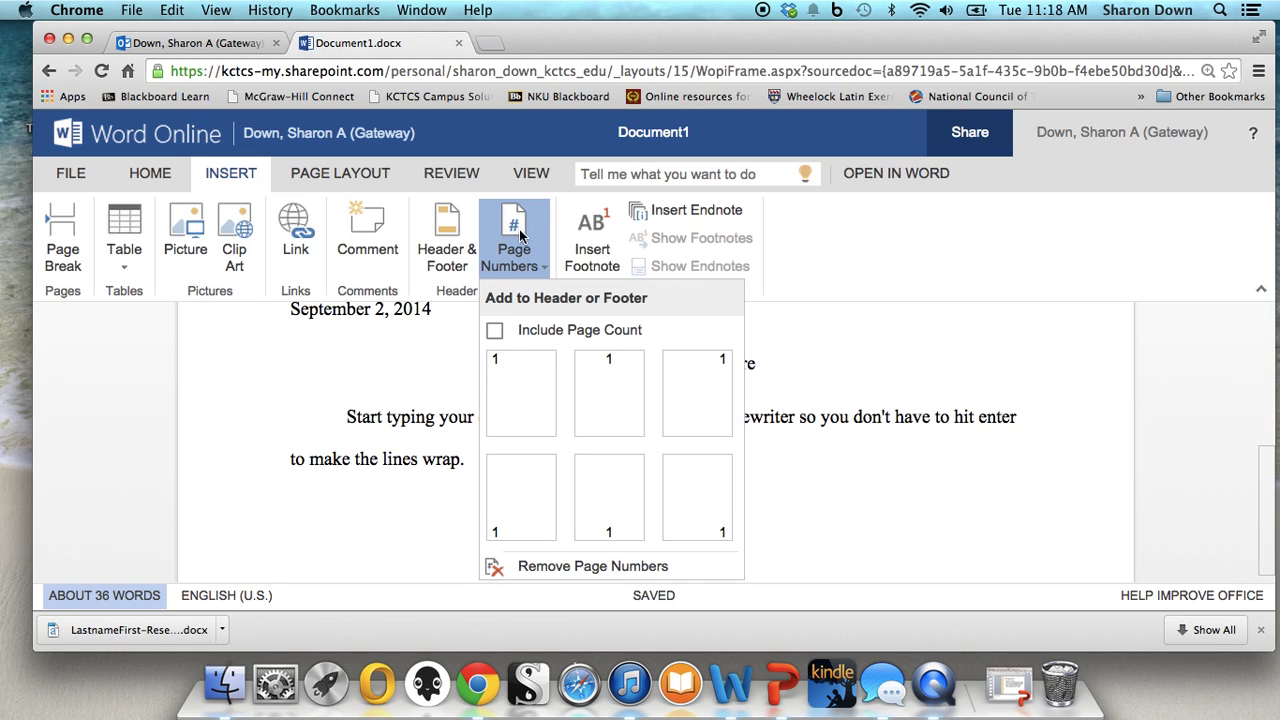
left_click(686, 394)
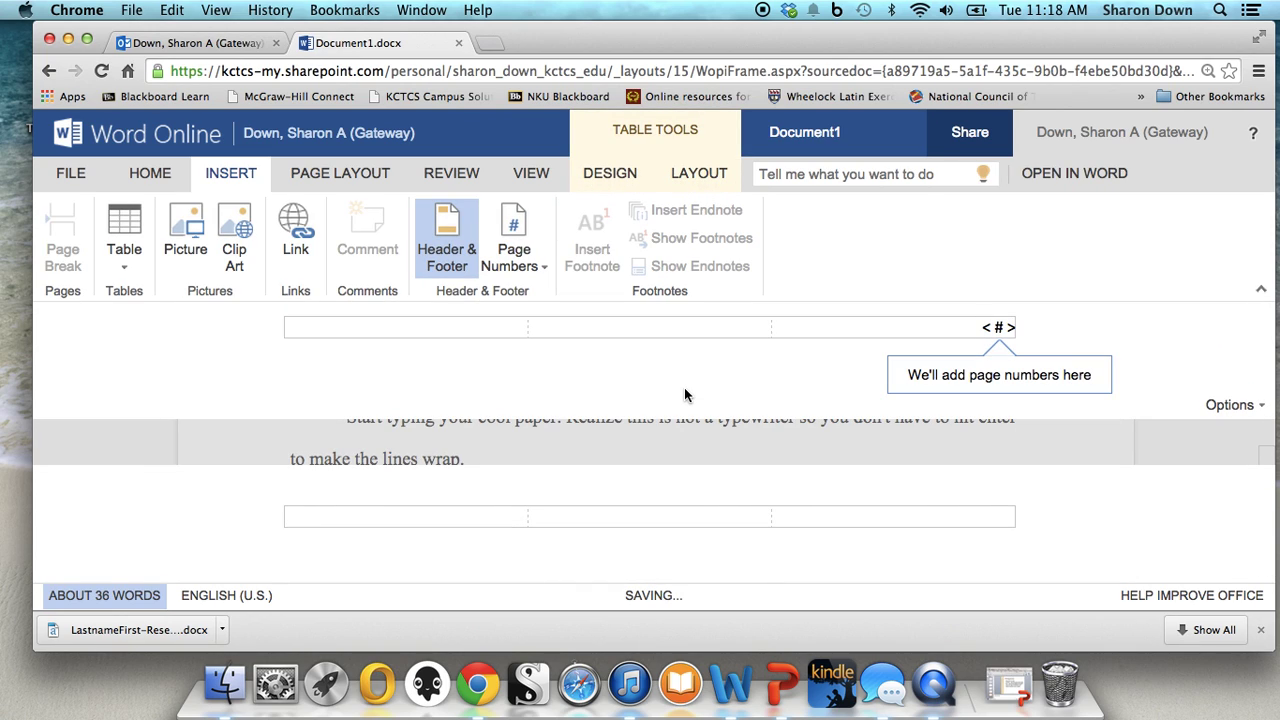
type("Lastnem")
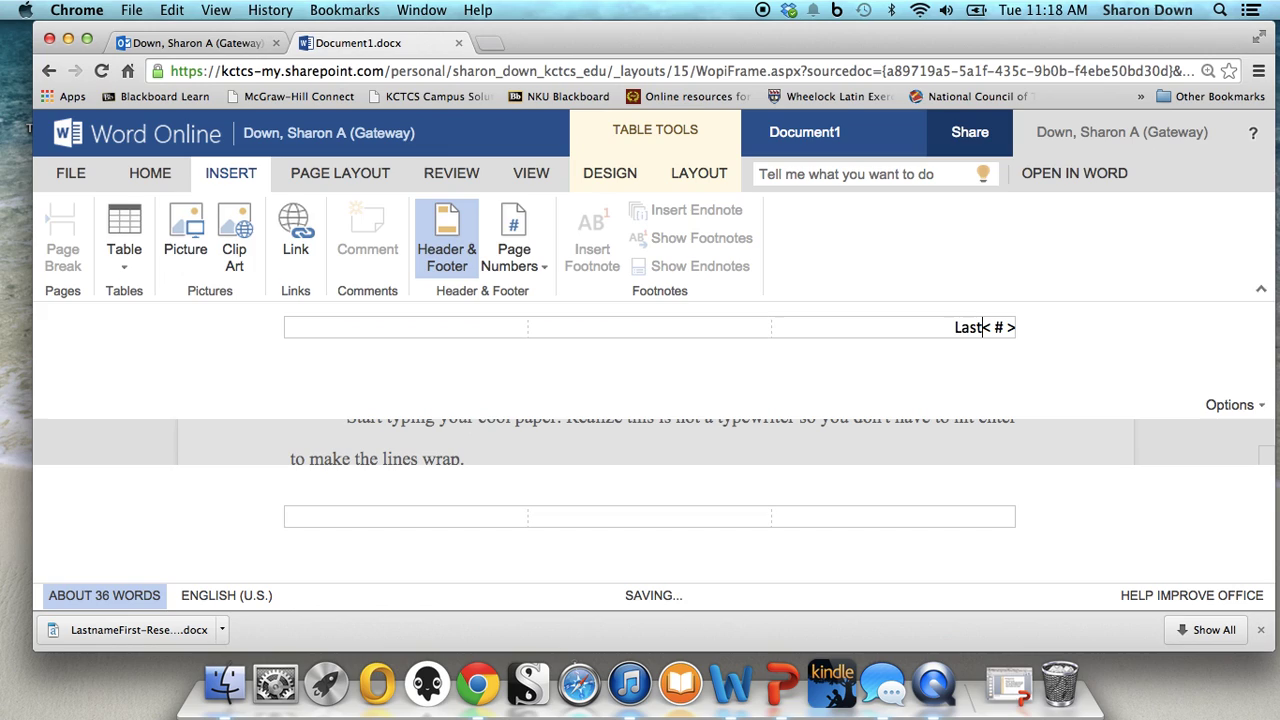
key("BackSpace")
key("BackSpace")
key("BackSpace")
type("name")
double_click(468, 456)
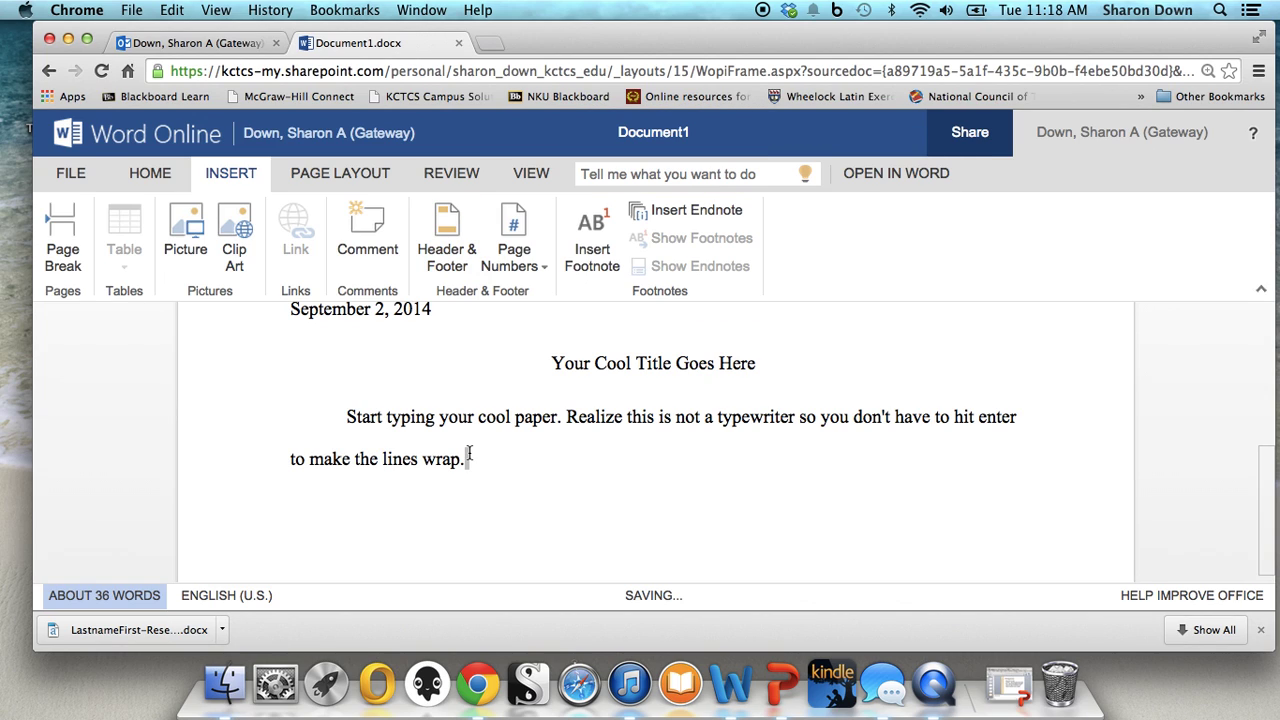
- Rename the open document as "LastnameFirst-Essay 1-12345"
scroll(636, 514, "up", 5)
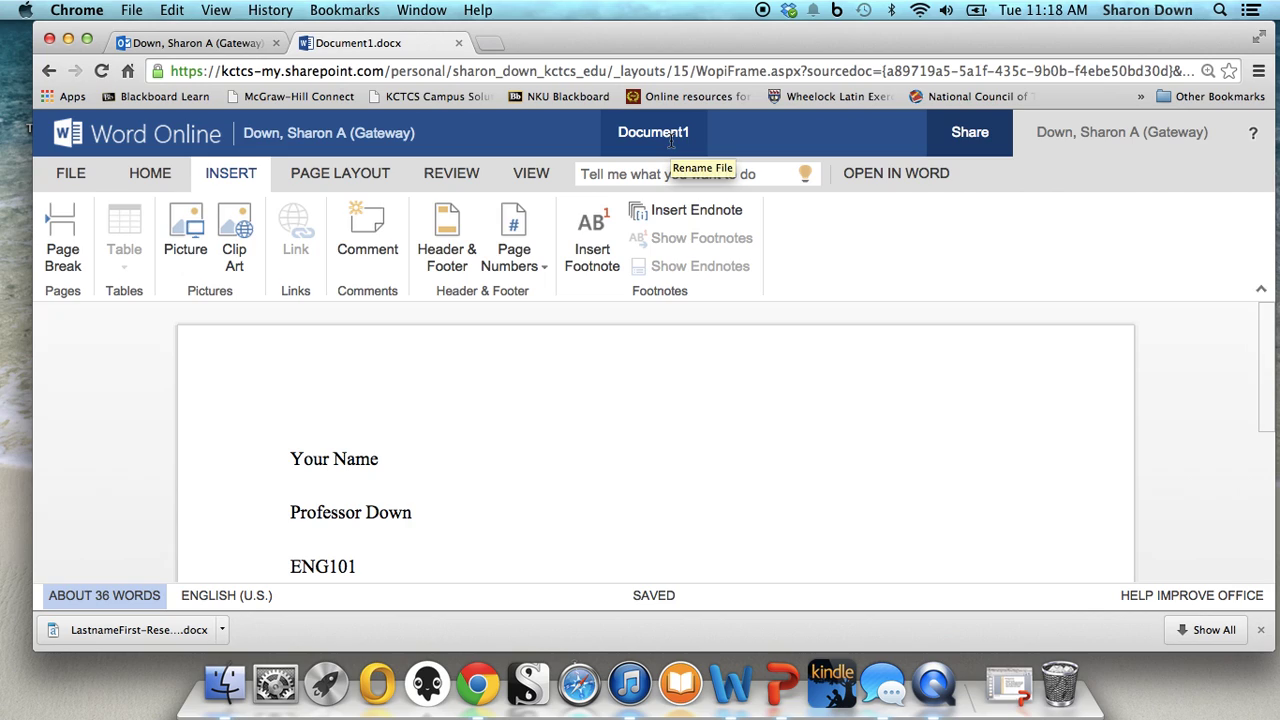
left_click(671, 140)
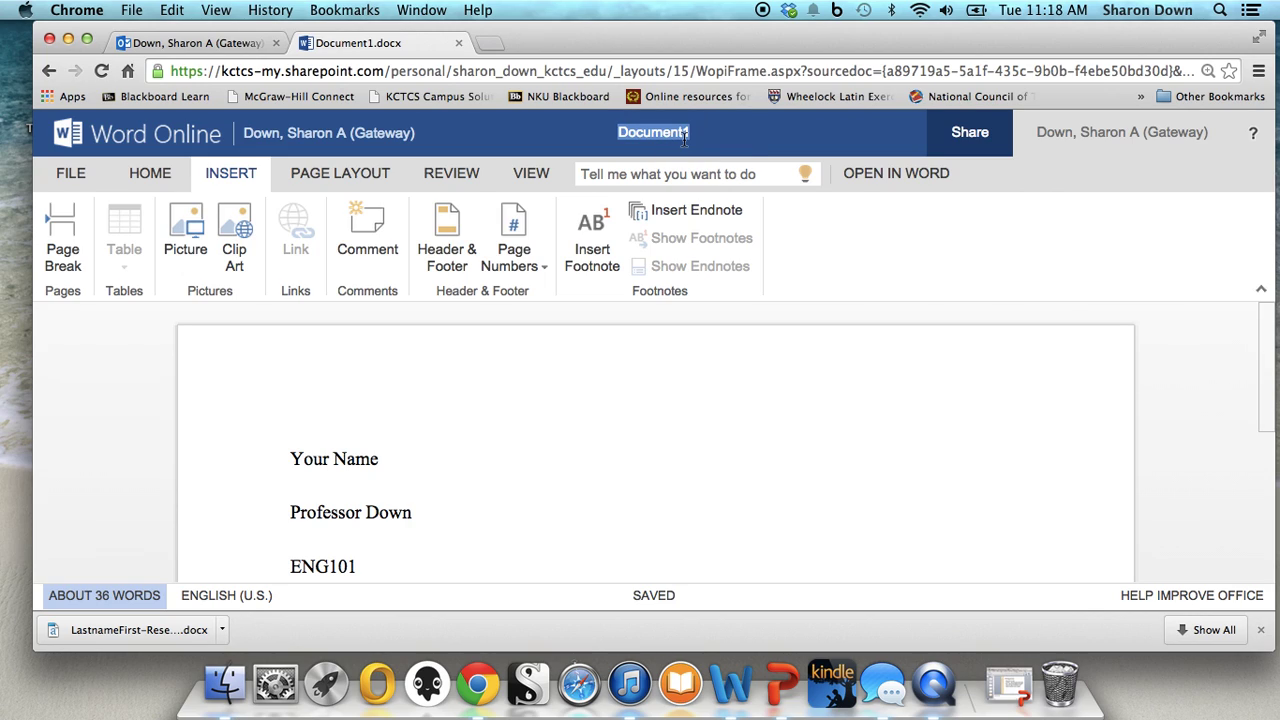
type("Lastname")
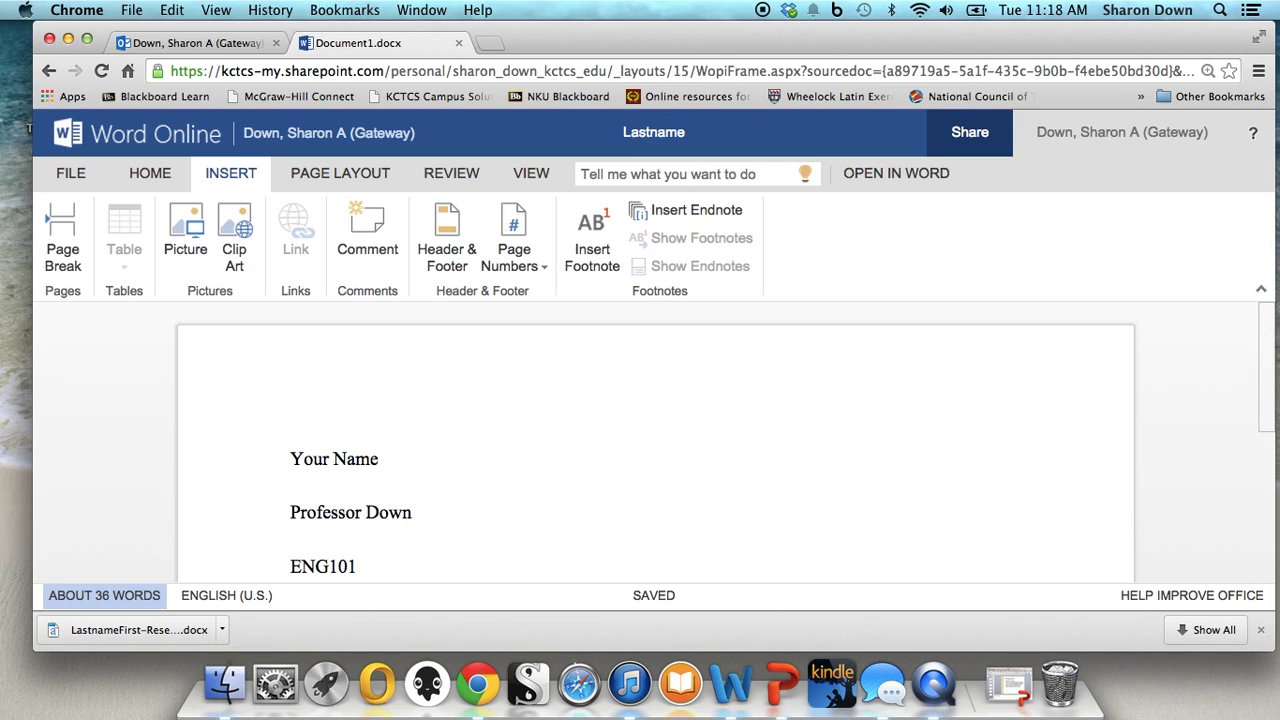
type("First")
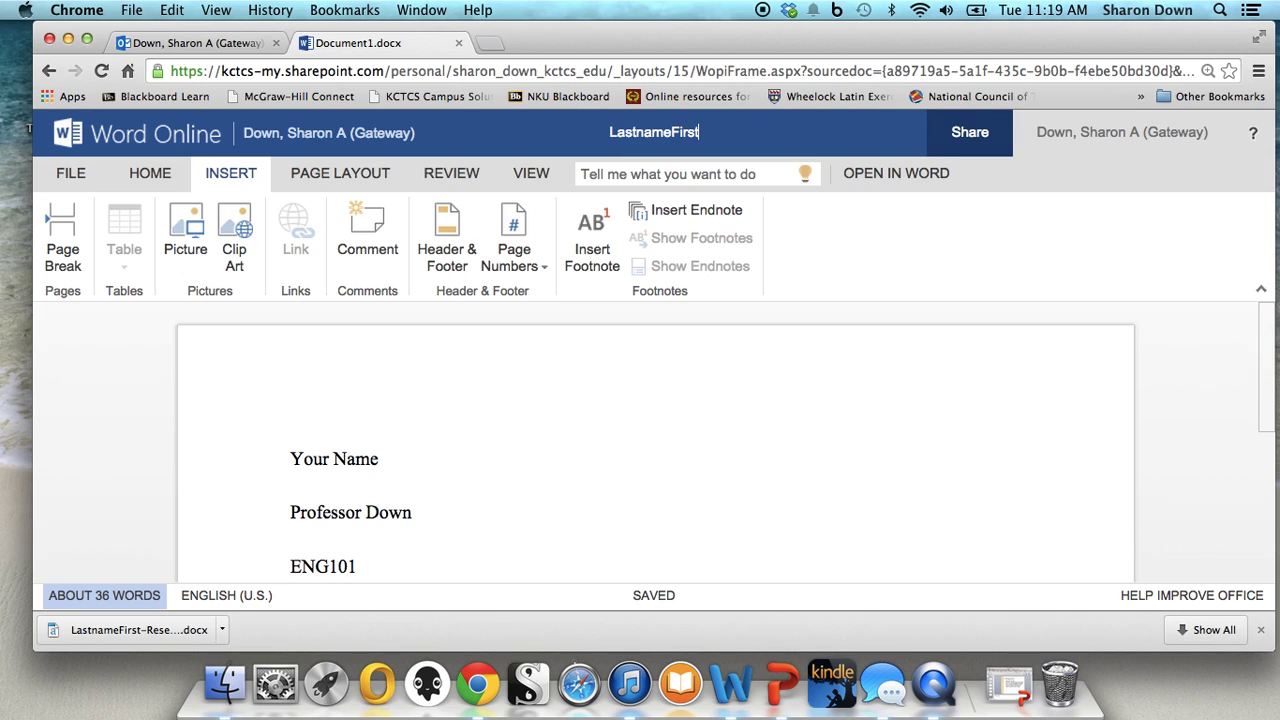
type("-E")
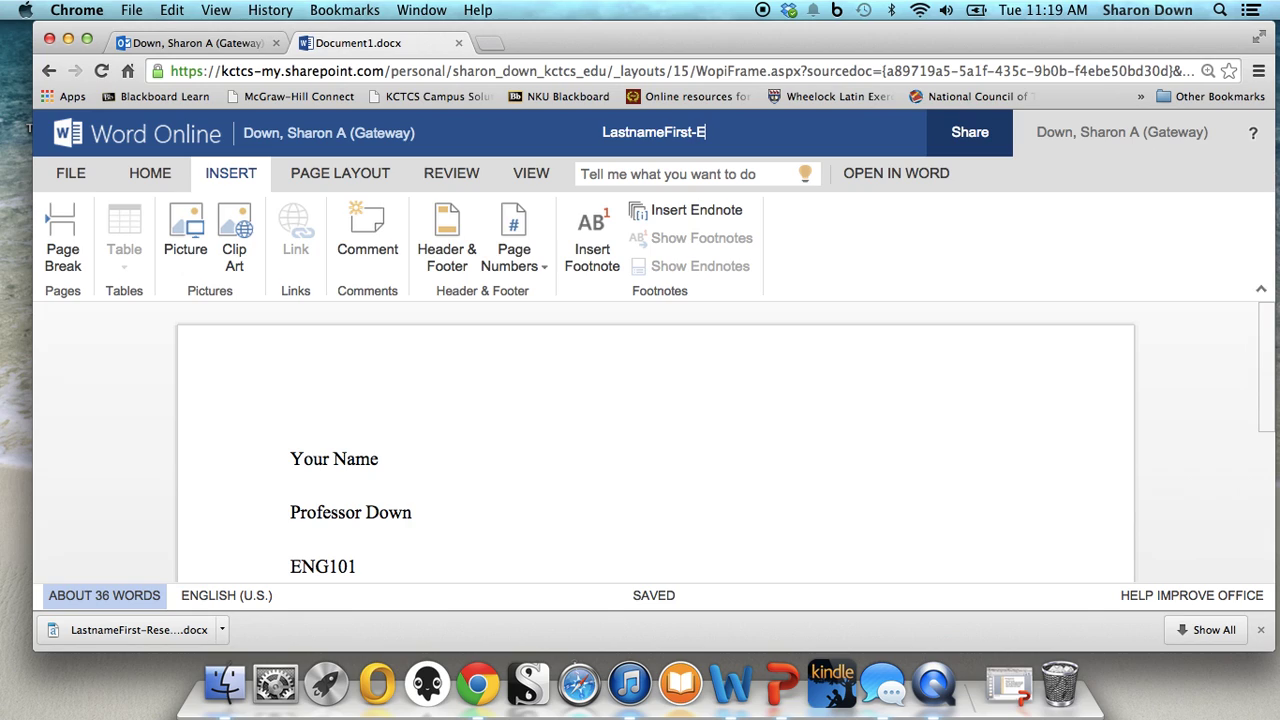
type("ssay 1-")
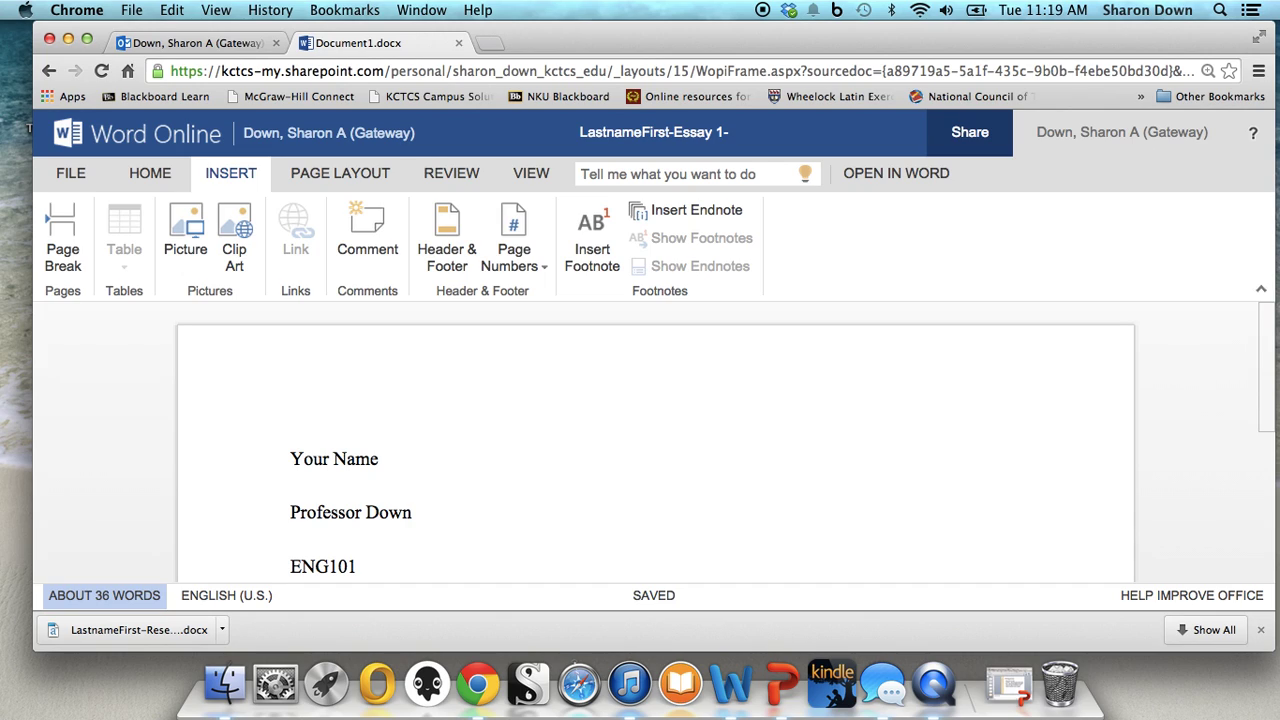
type("12345")
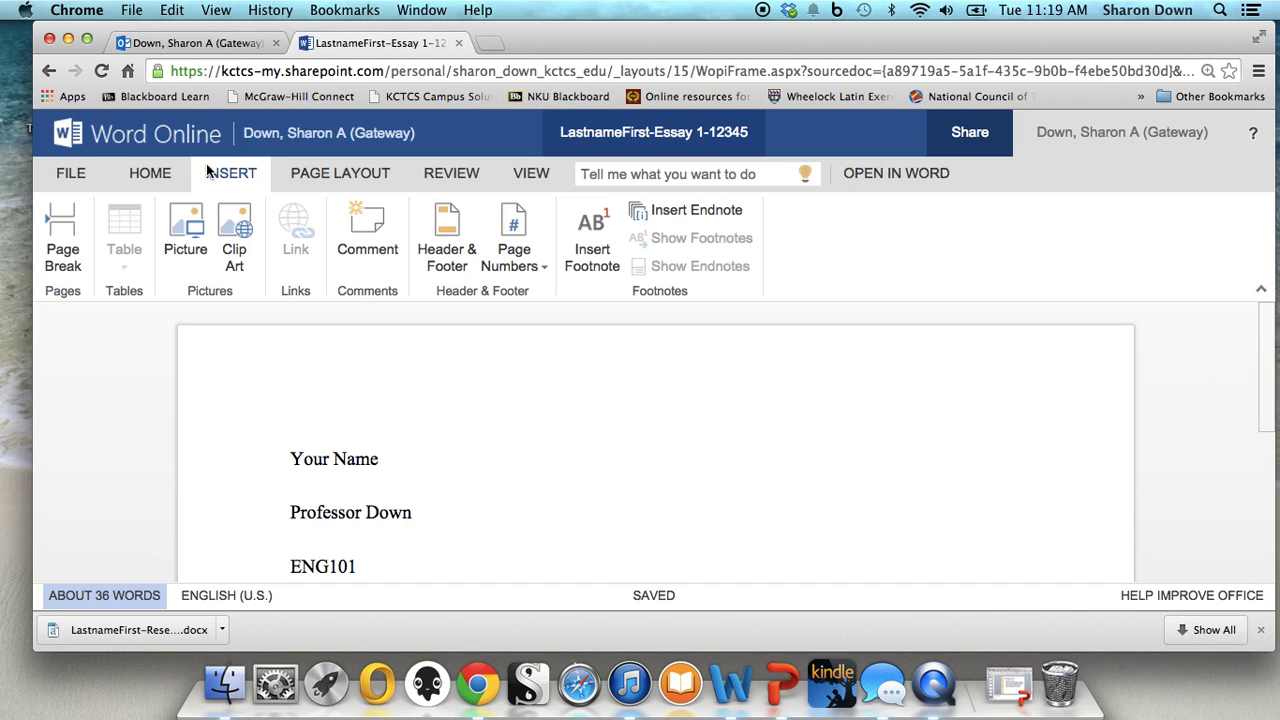
- Return to the OneDrive documents library and change the essay file's name to "LastnameFirst-Essay 1-12354" in its properties
left_click(48, 73)
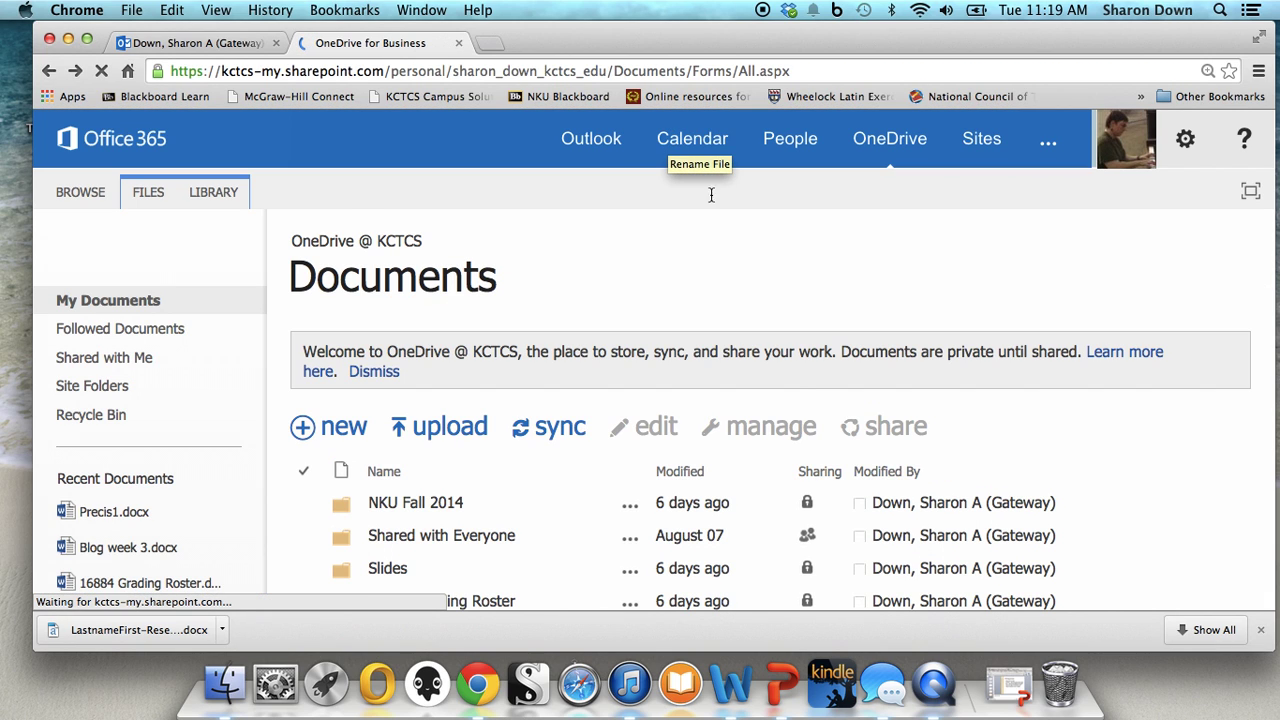
scroll(791, 390, "down", 5)
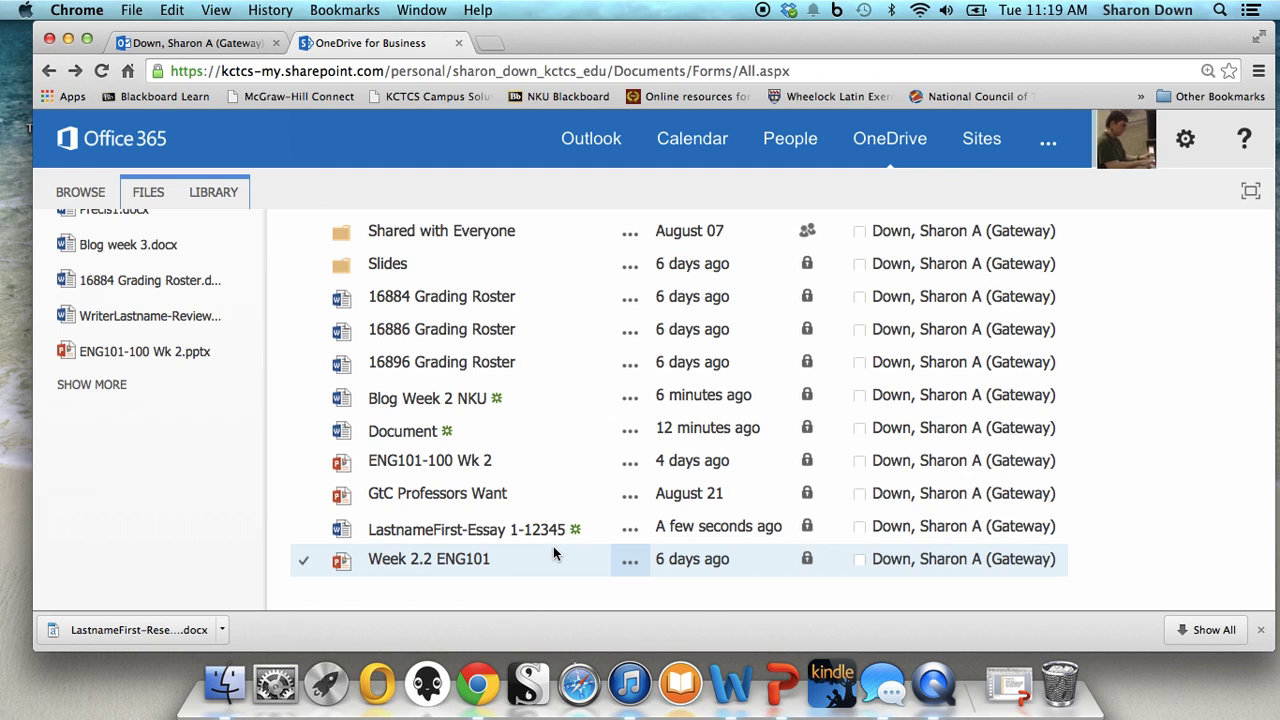
left_click(630, 530)
scroll(634, 536, "down", 5)
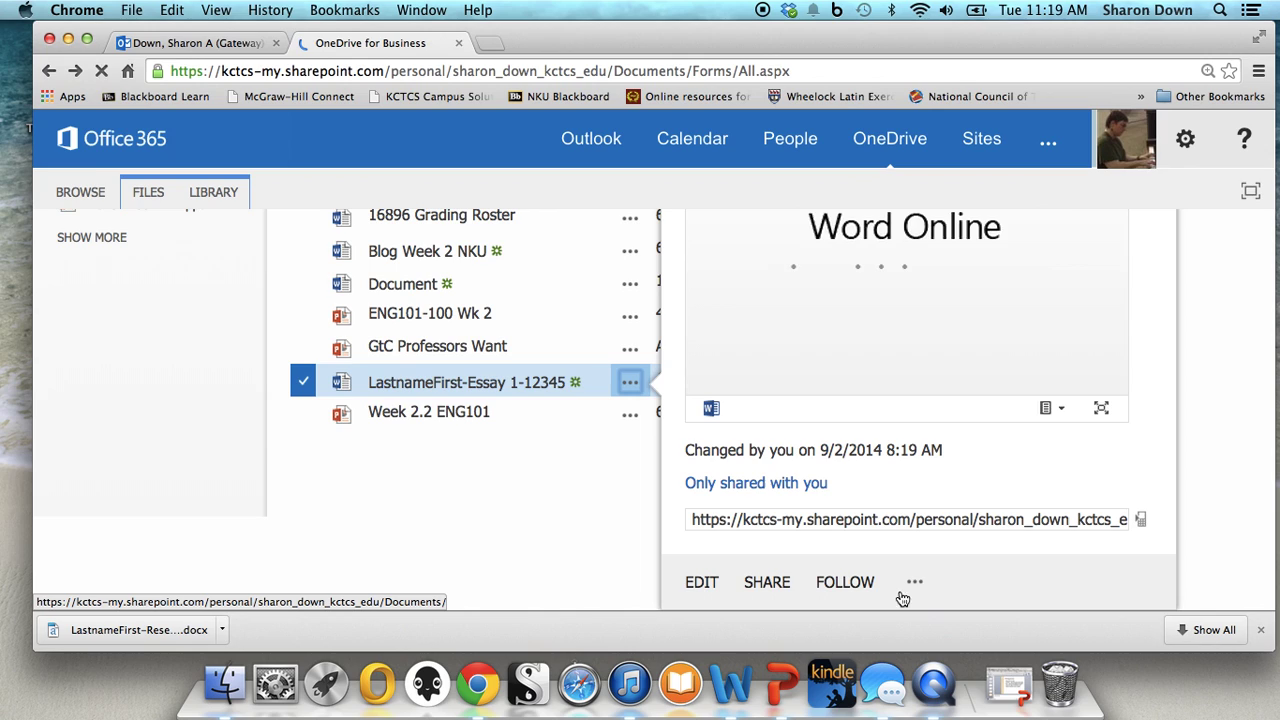
left_click(916, 586)
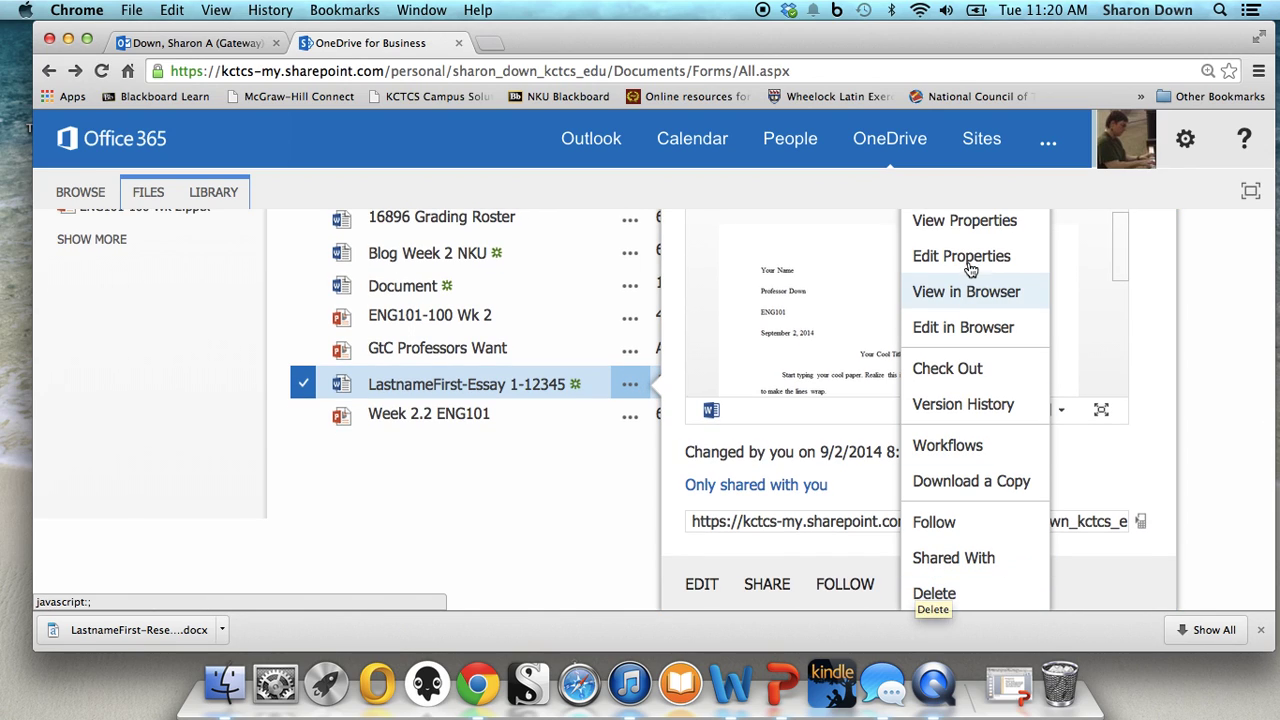
left_click(936, 260)
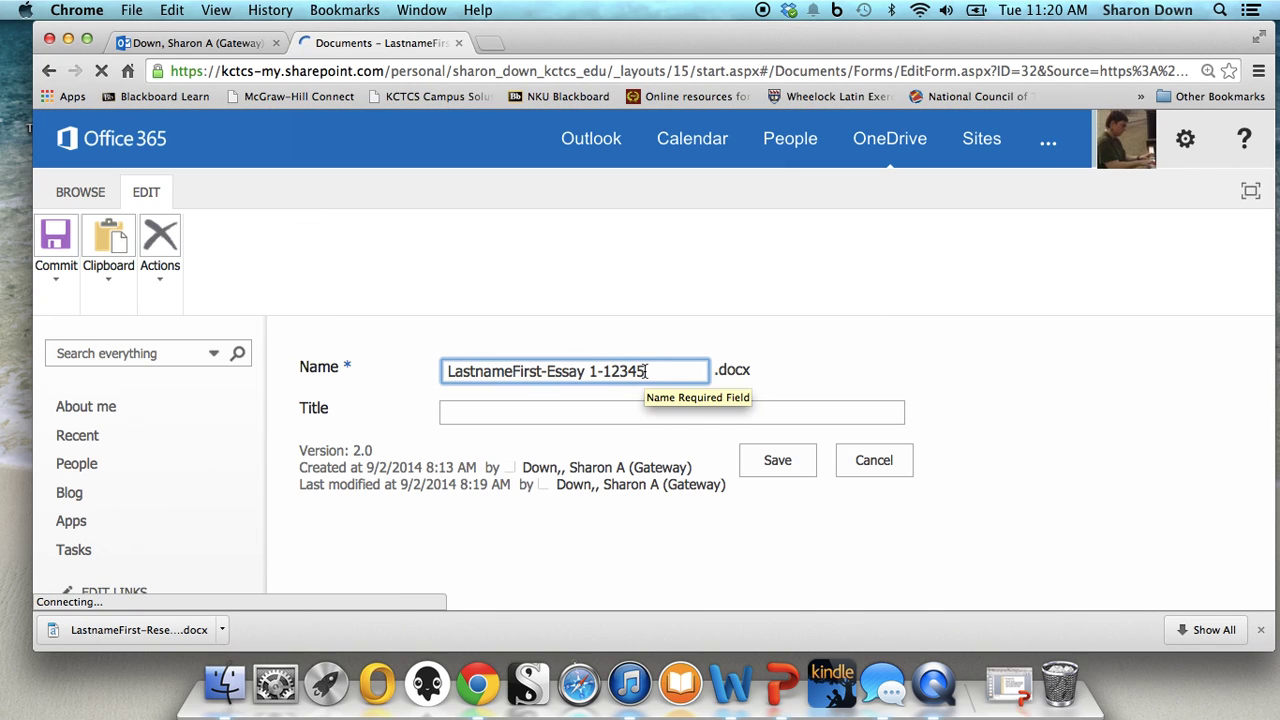
key("BackSpace")
key("BackSpace")
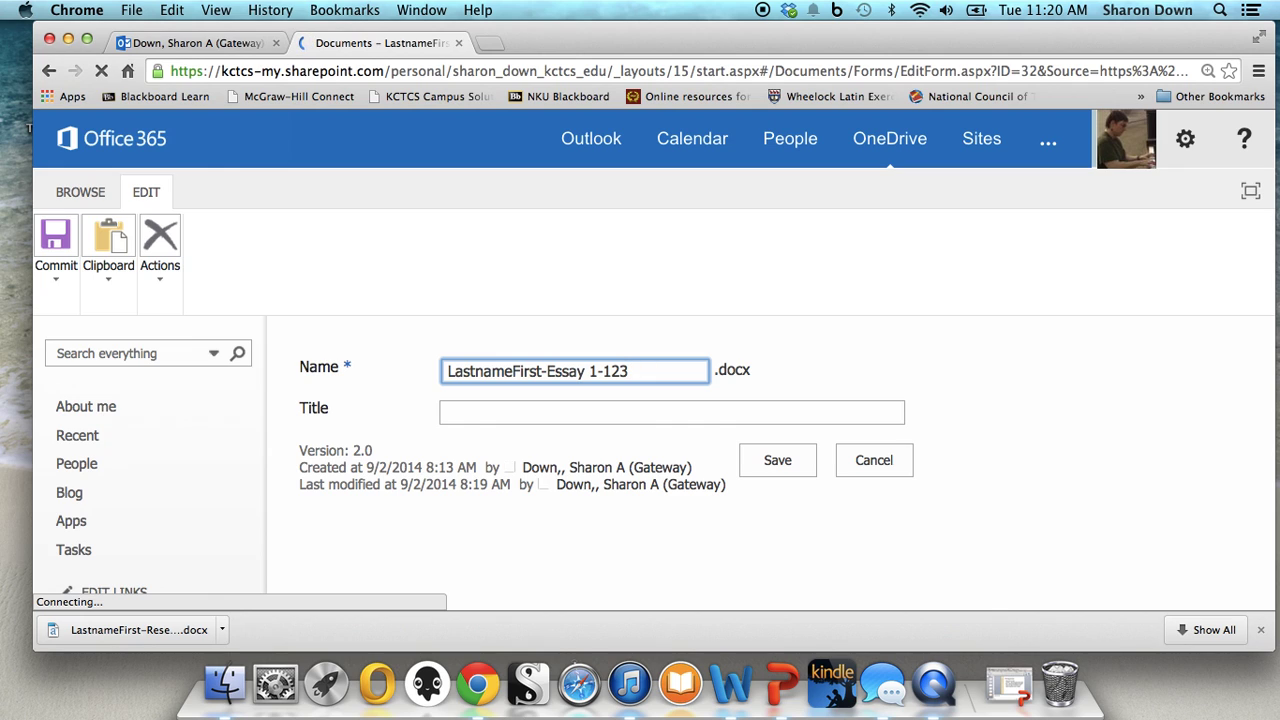
type("54")
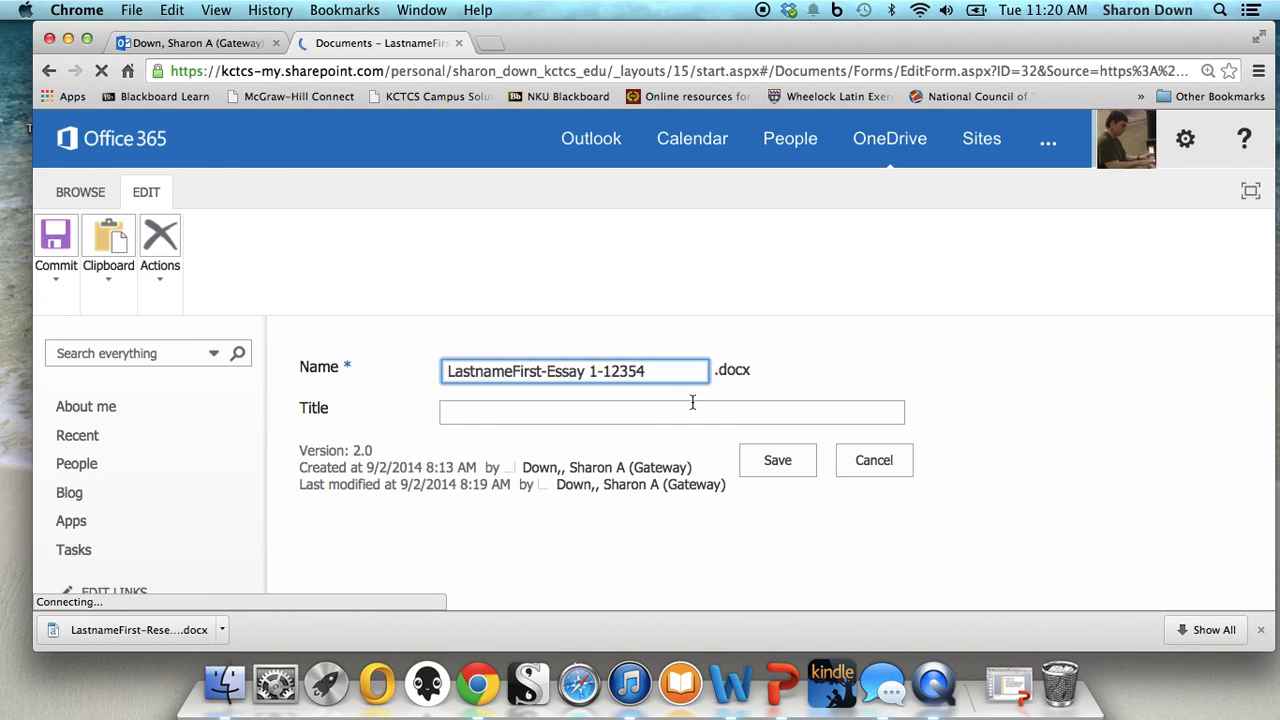
left_click(783, 468)
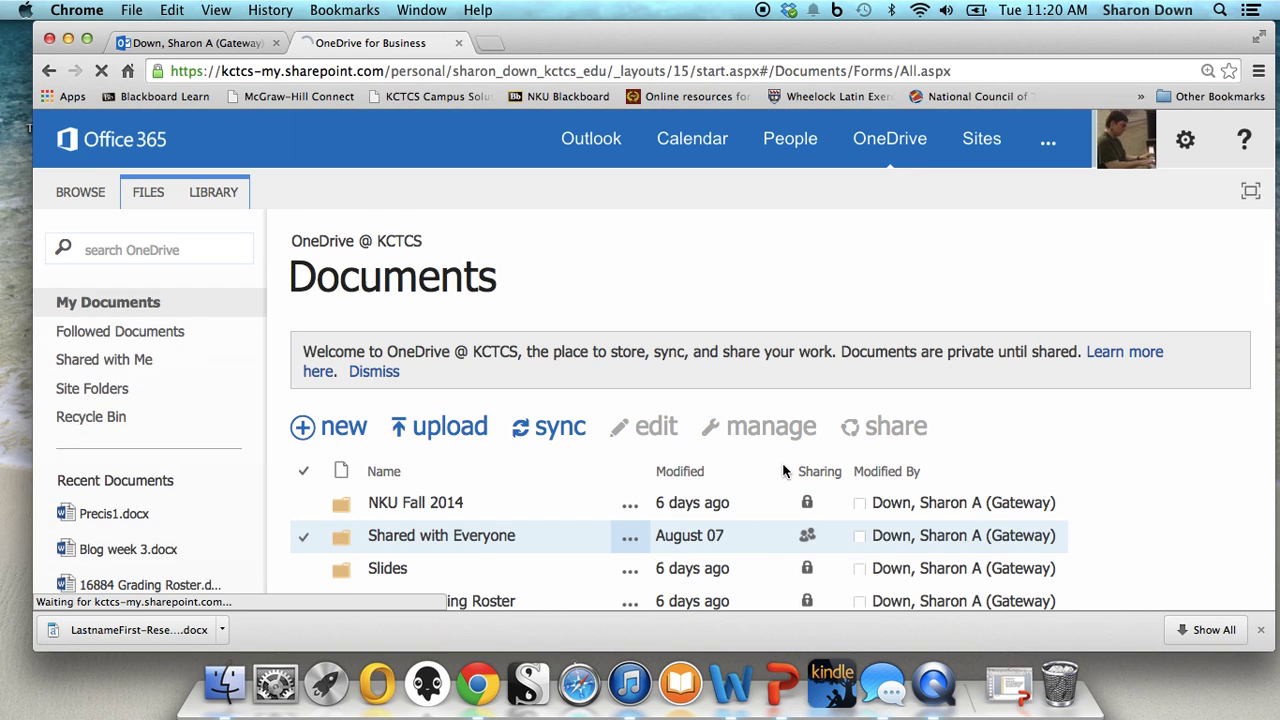
- Download a copy of the LastnameFirst-Essay 1-12354 document from the OneDrive documents library
scroll(782, 462, "down", 5)
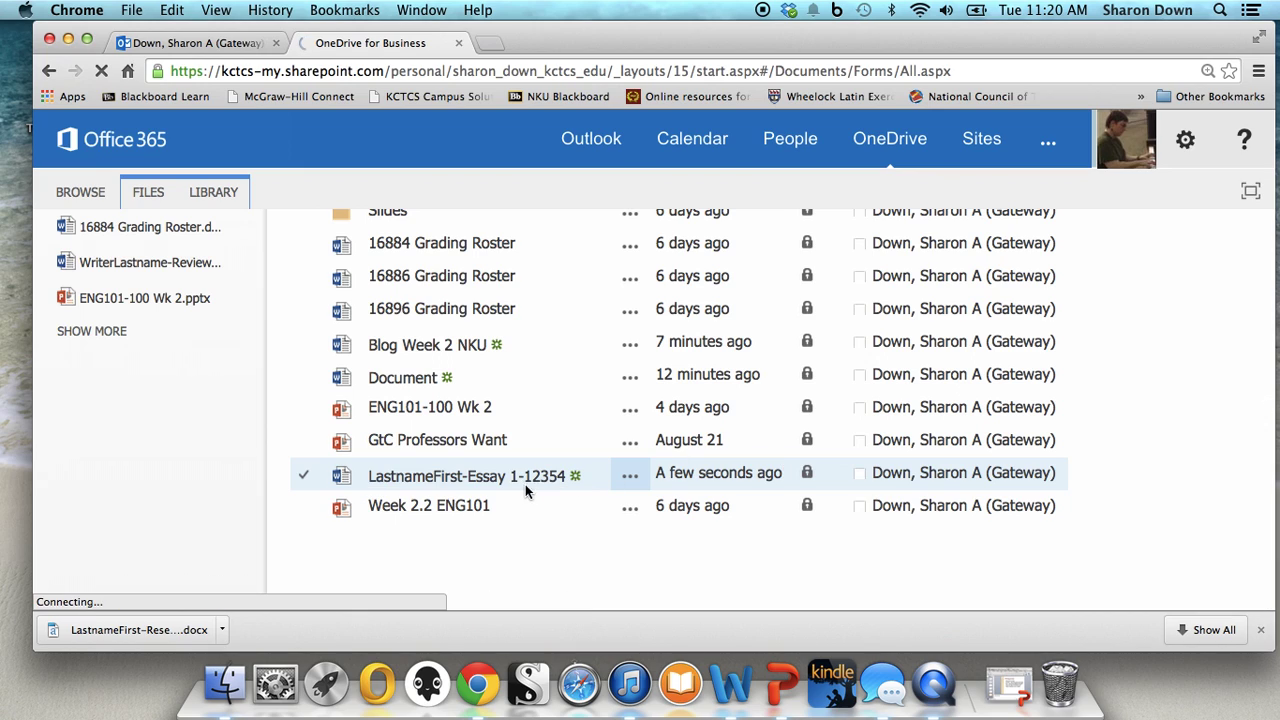
left_click(630, 478)
scroll(918, 492, "down", 3)
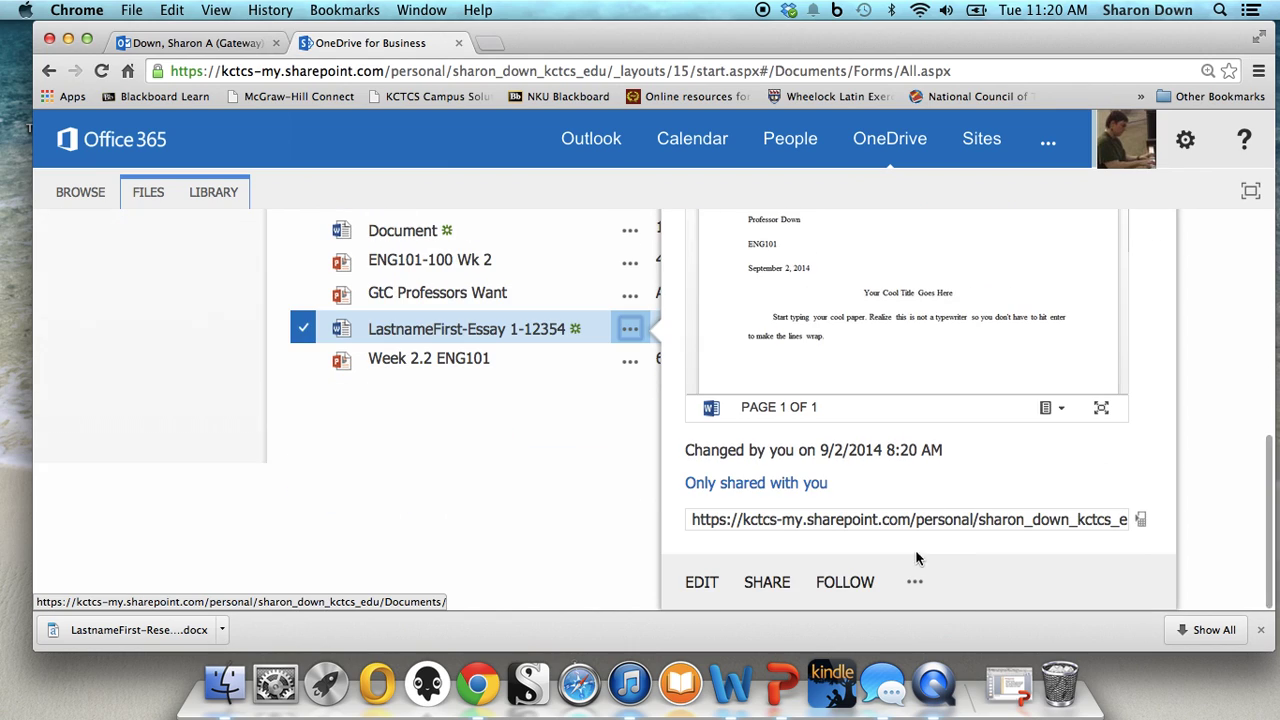
left_click(915, 582)
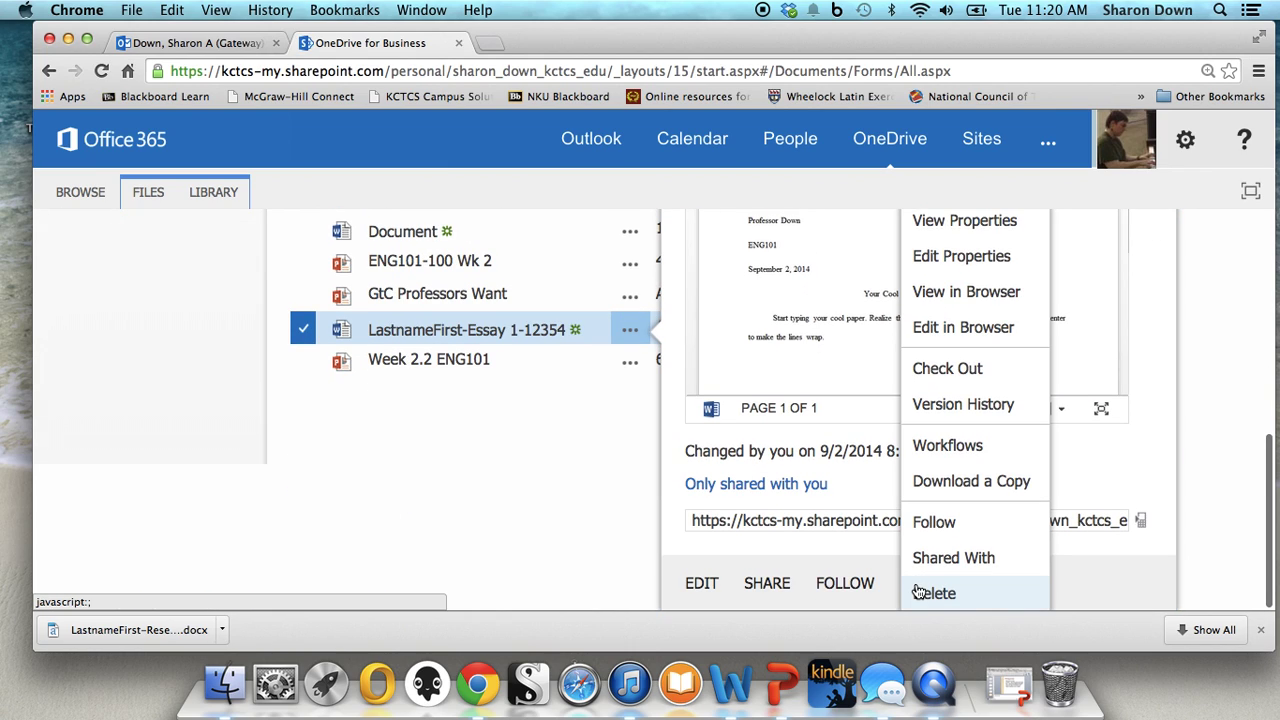
left_click(977, 484)
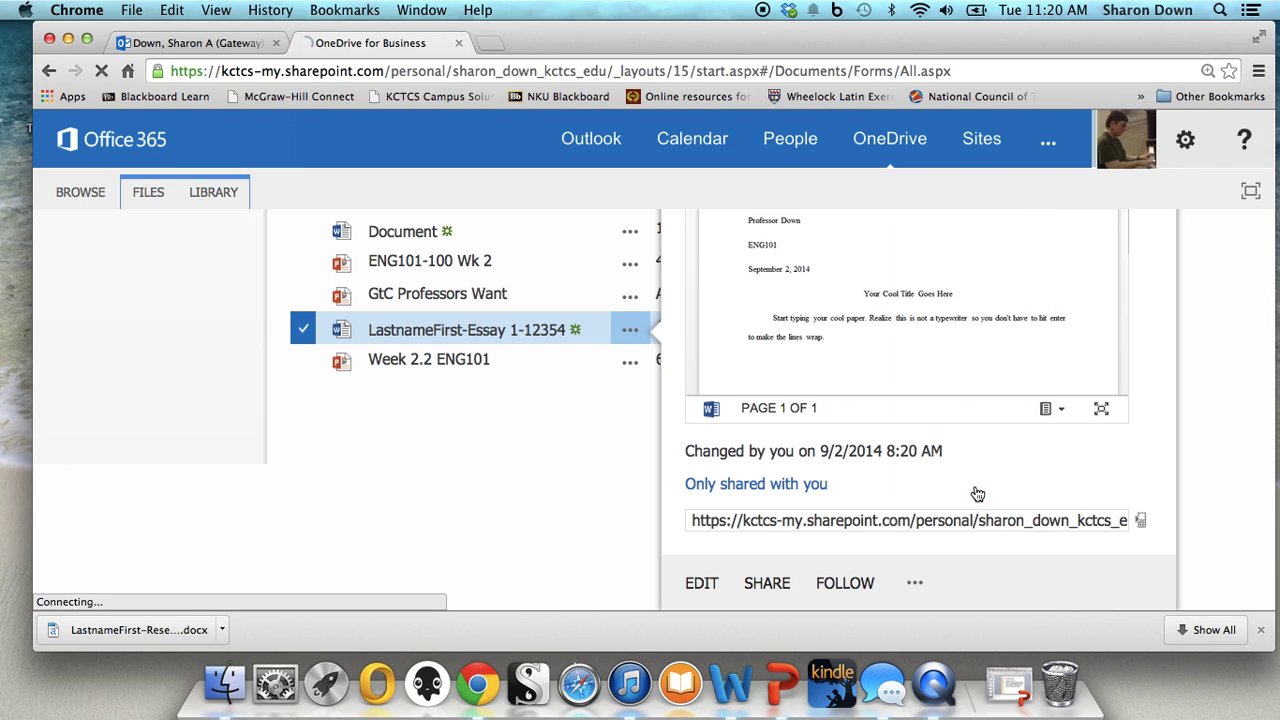